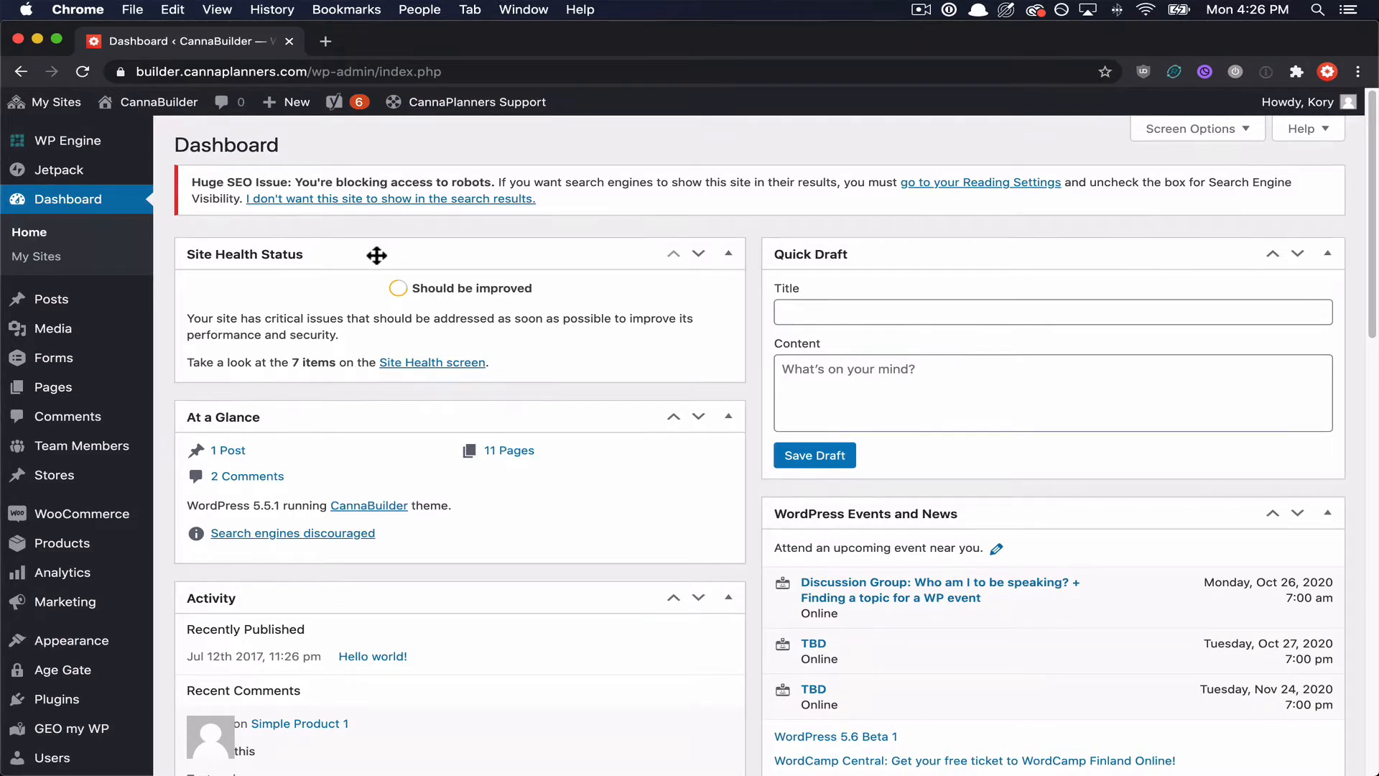
# Step: Go to the store's marketing coupons and start creating the first coupon
pyautogui.scroll(-1, 377, 255)
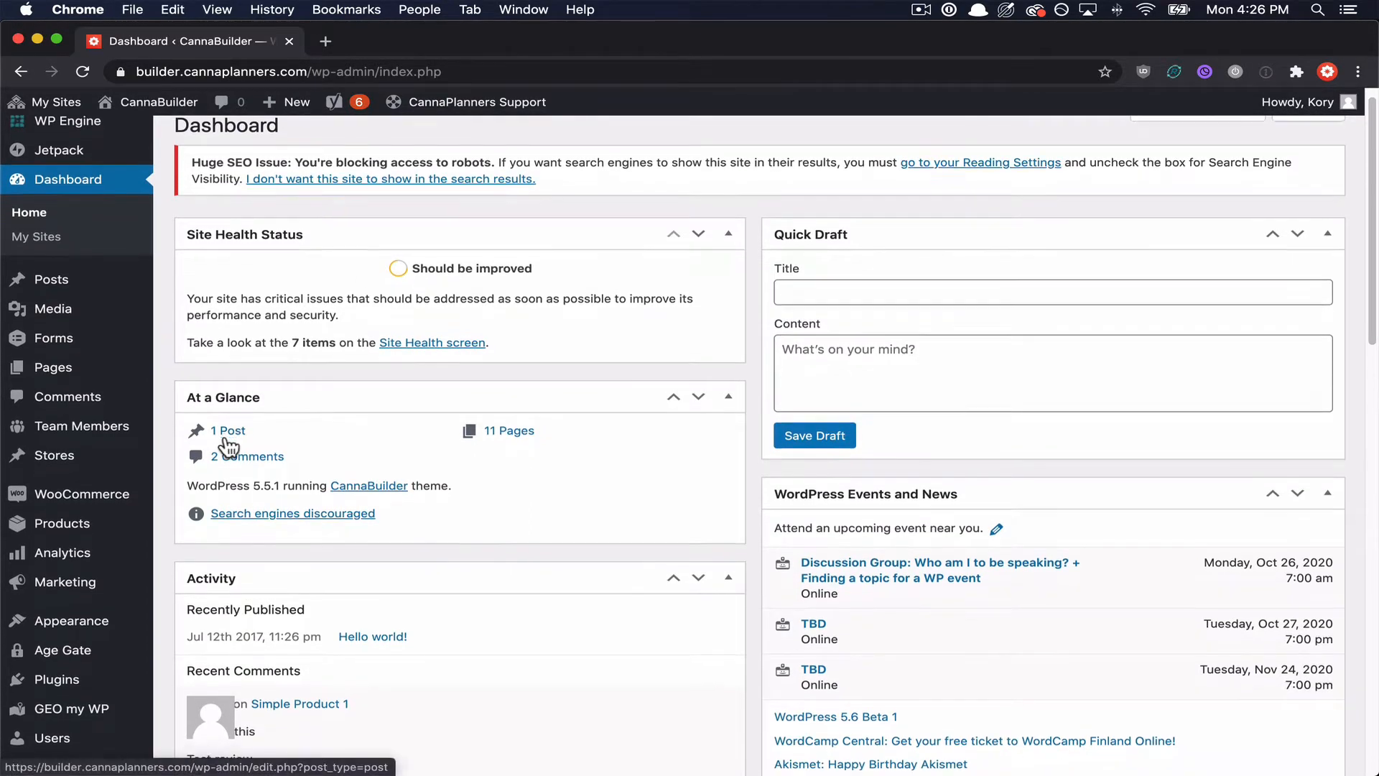
pyautogui.scroll(-2, 225, 449)
pyautogui.moveTo(88, 560)
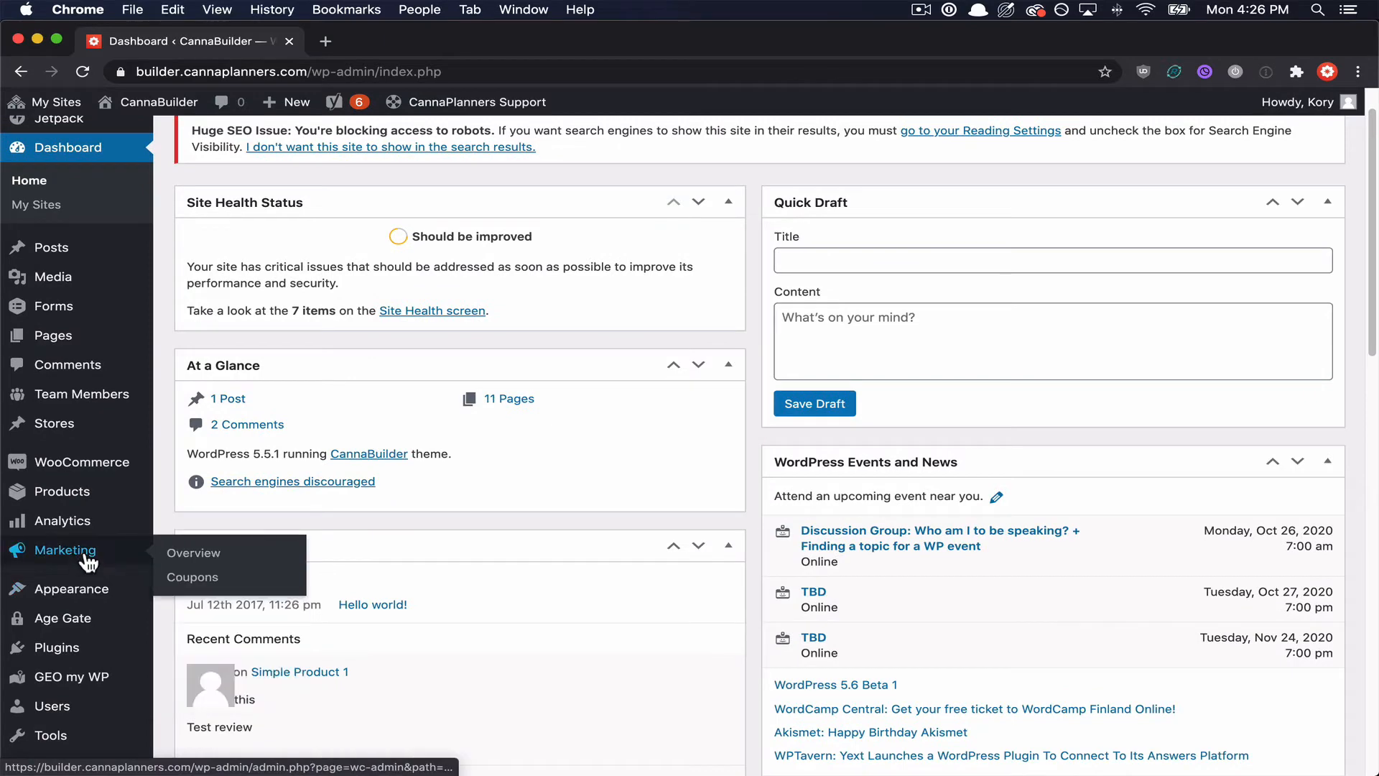
pyautogui.click(188, 577)
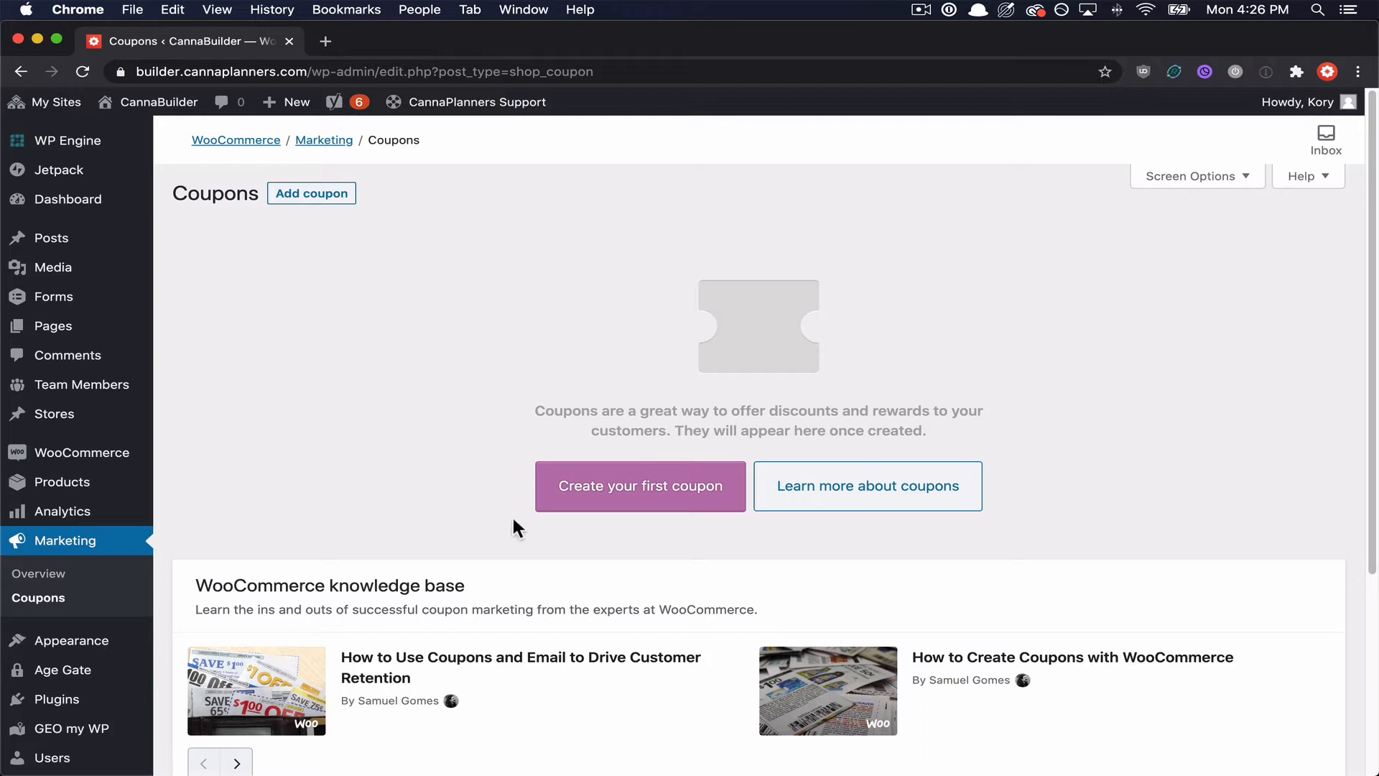
pyautogui.click(622, 506)
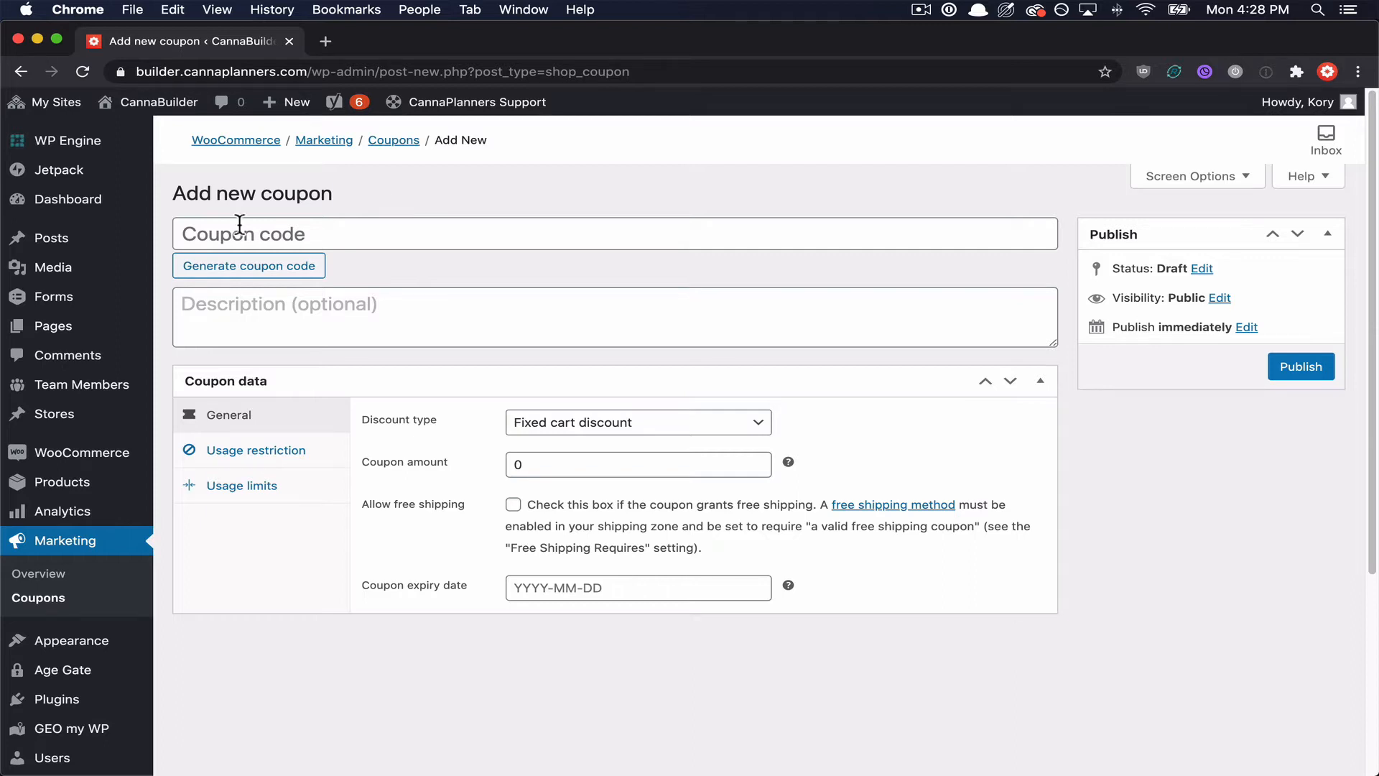
# Step: Enter "blackfriday" as the new coupon's code
pyautogui.click(276, 237)
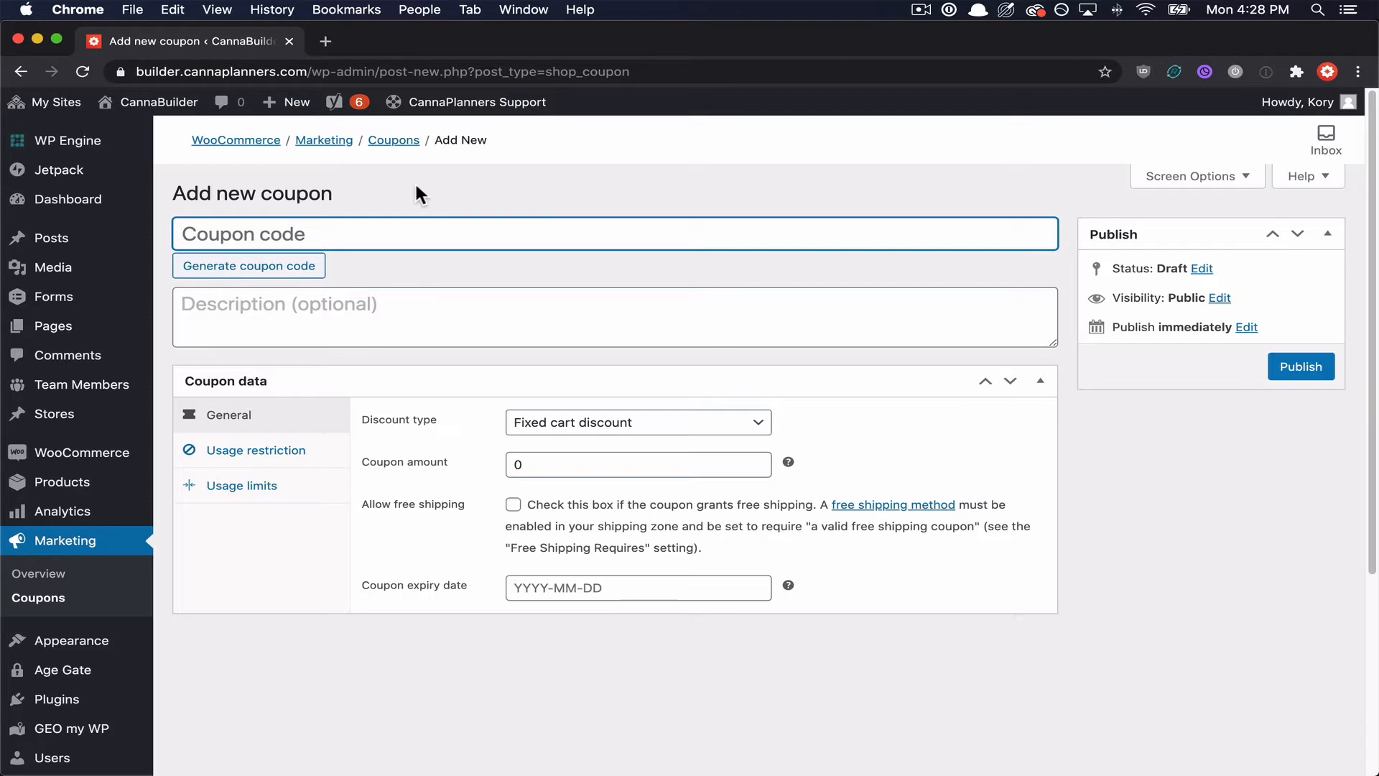
pyautogui.write('black')
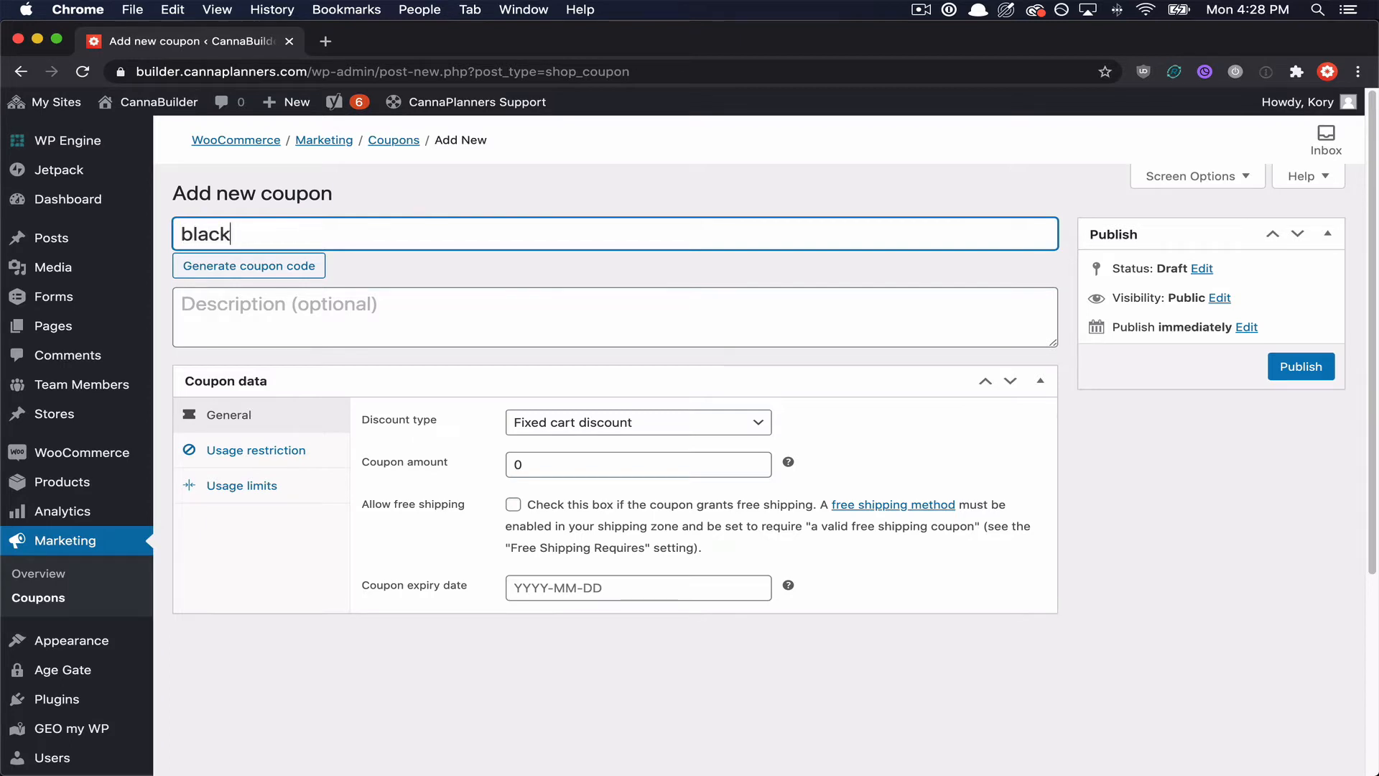
pyautogui.write('friday')
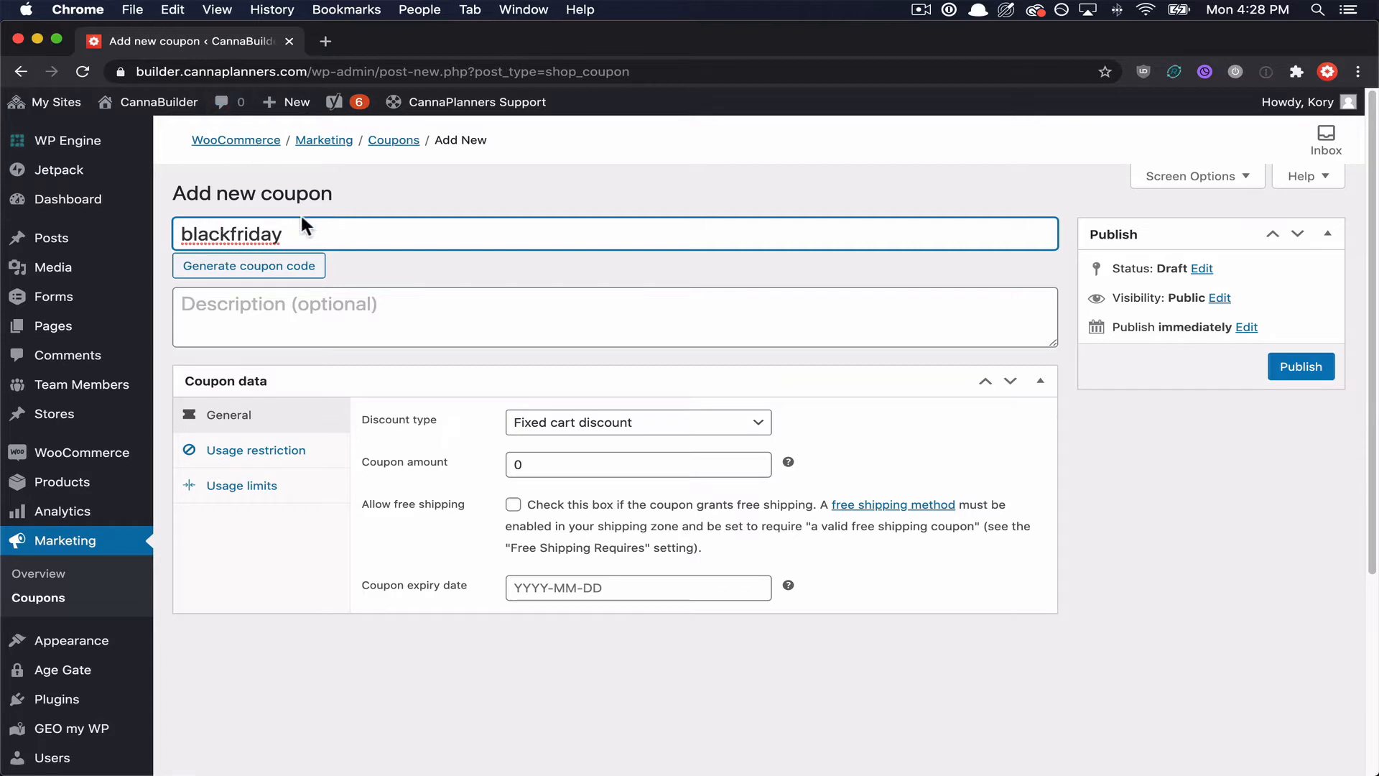
# Step: Copy and clear the coupon code, try an automatically generated code, and paste "blackfriday" back in its place
pyautogui.doubleClick(271, 229)
pyautogui.press('super+c')
pyautogui.press('BackSpace')
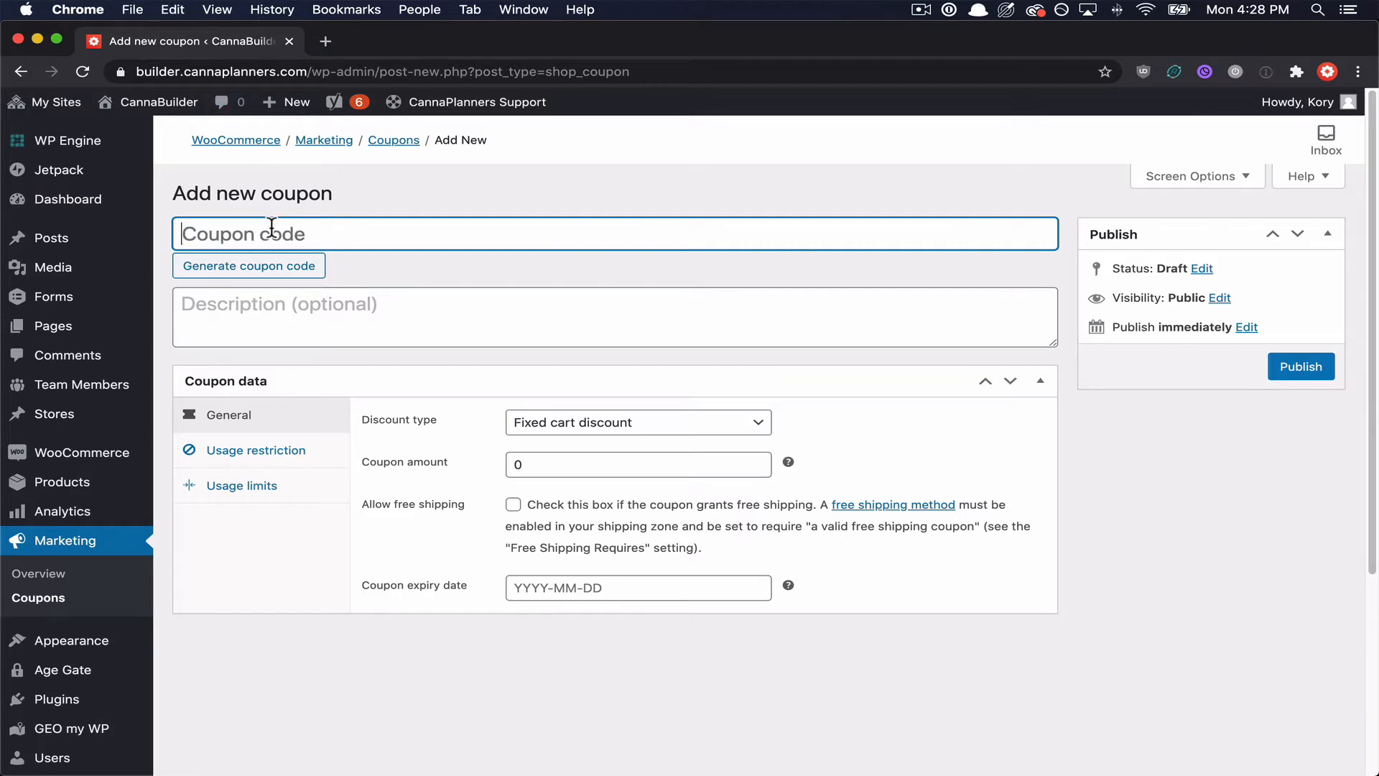
pyautogui.click(224, 279)
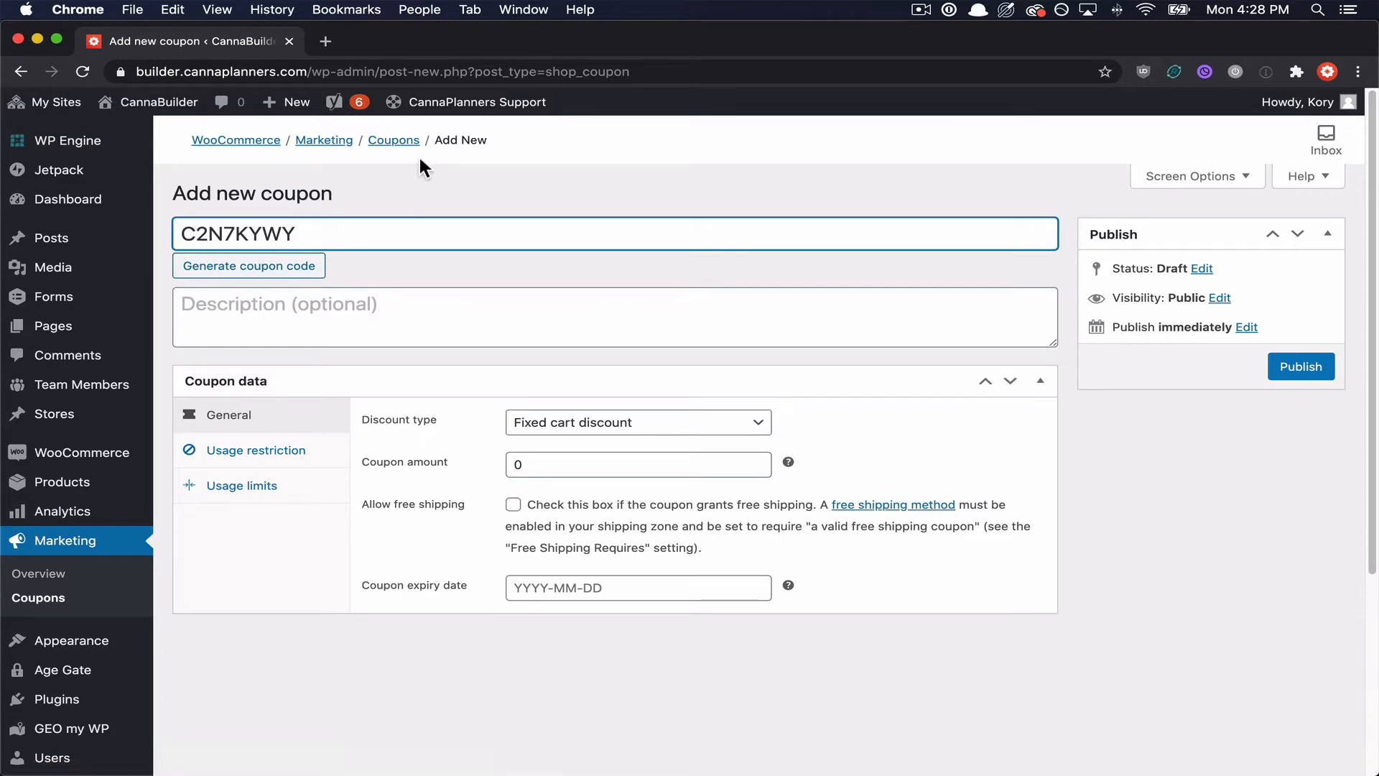
pyautogui.doubleClick(274, 218)
pyautogui.press('super+v')
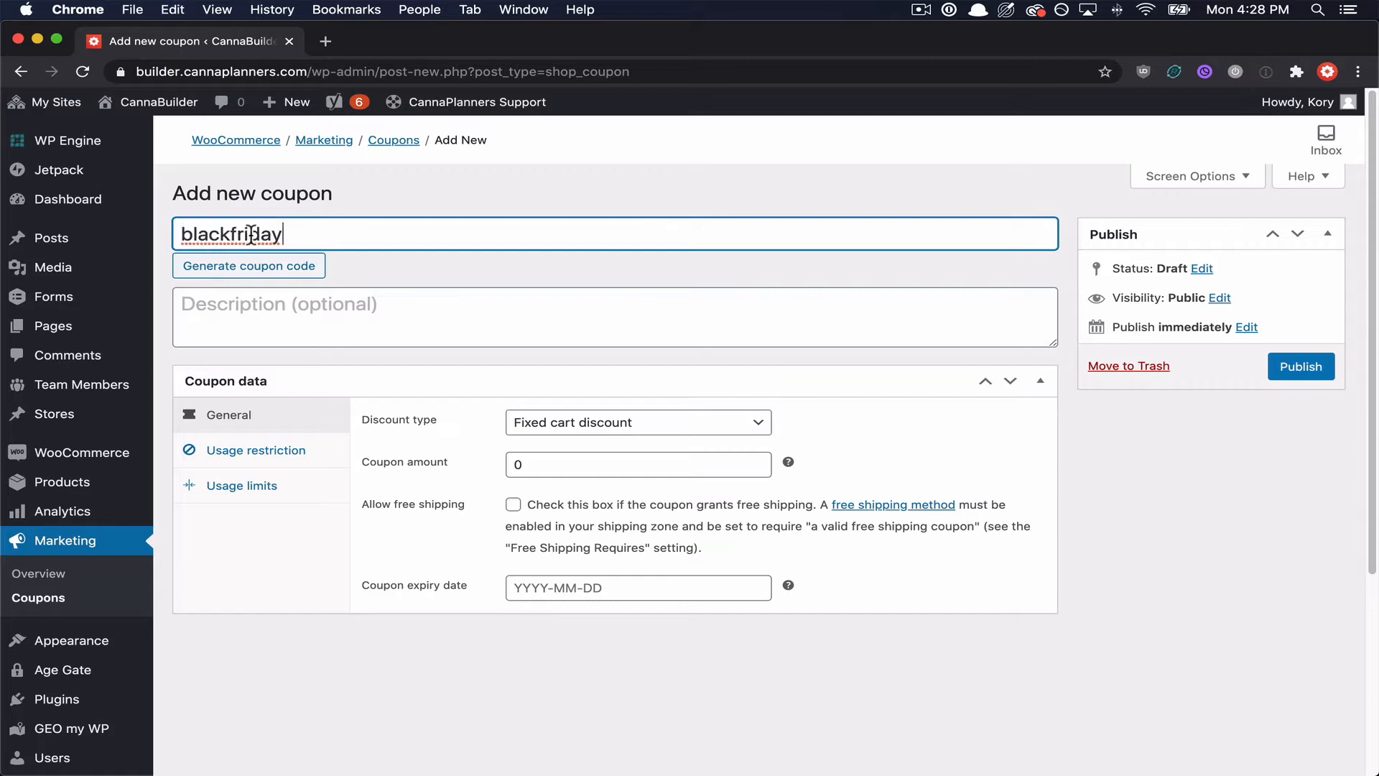
# Step: Enter "this is a test coupon" as the coupon's description
pyautogui.click(338, 312)
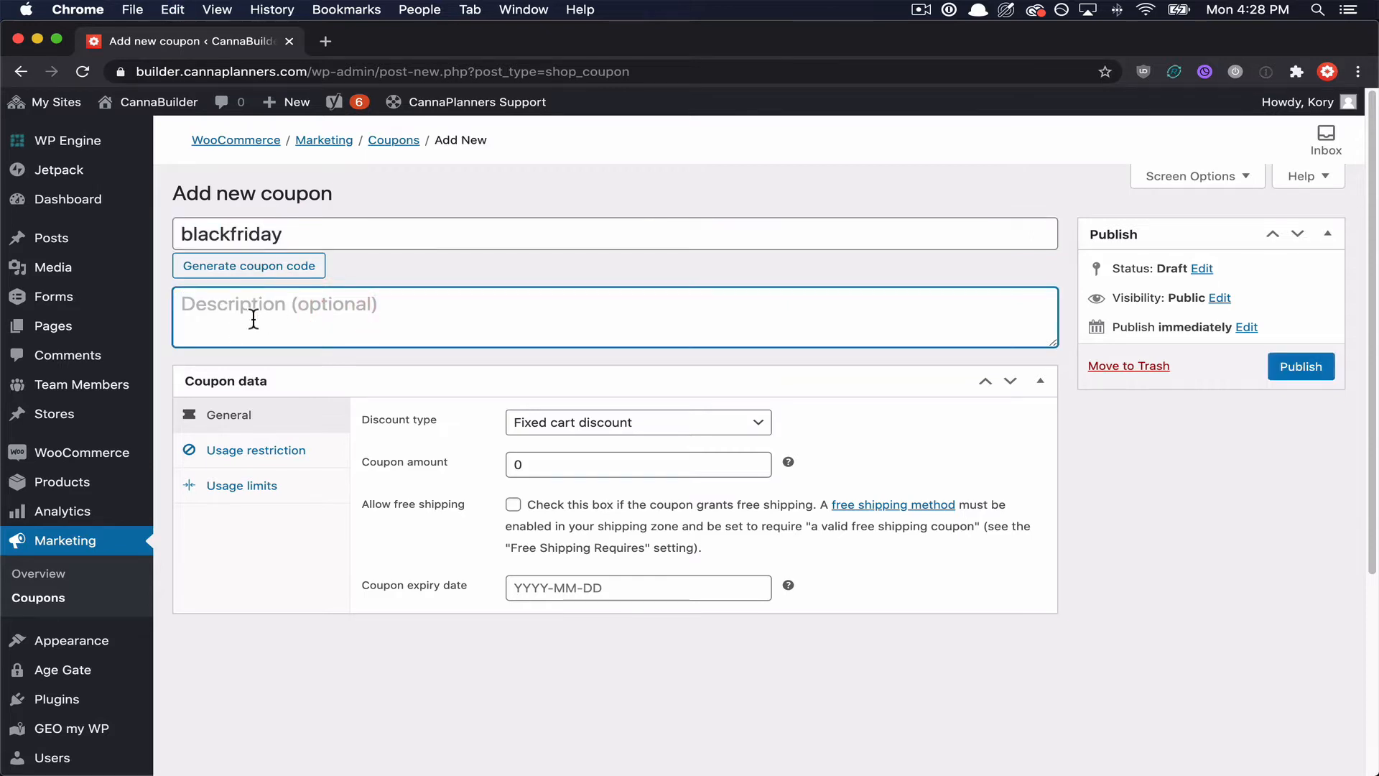
pyautogui.write('this is a t')
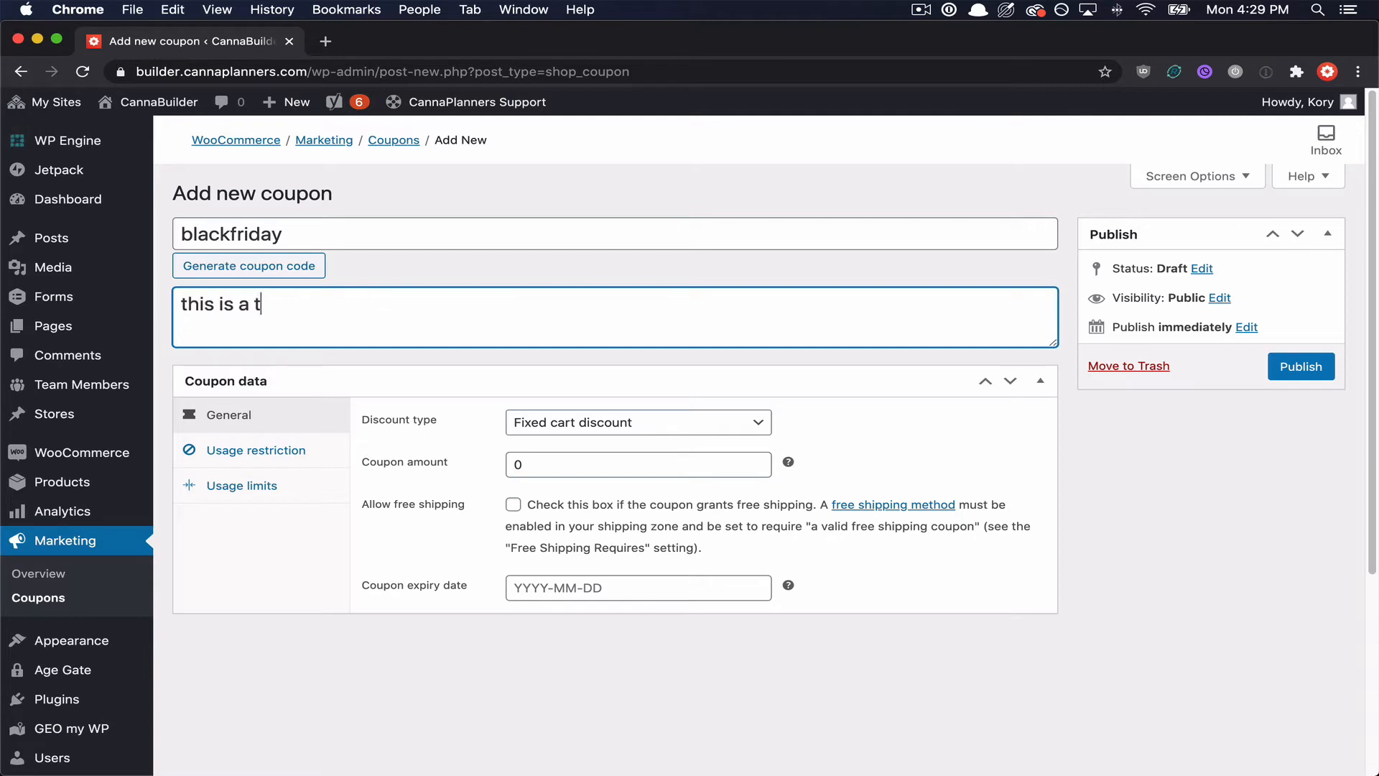
pyautogui.write('est coupon')
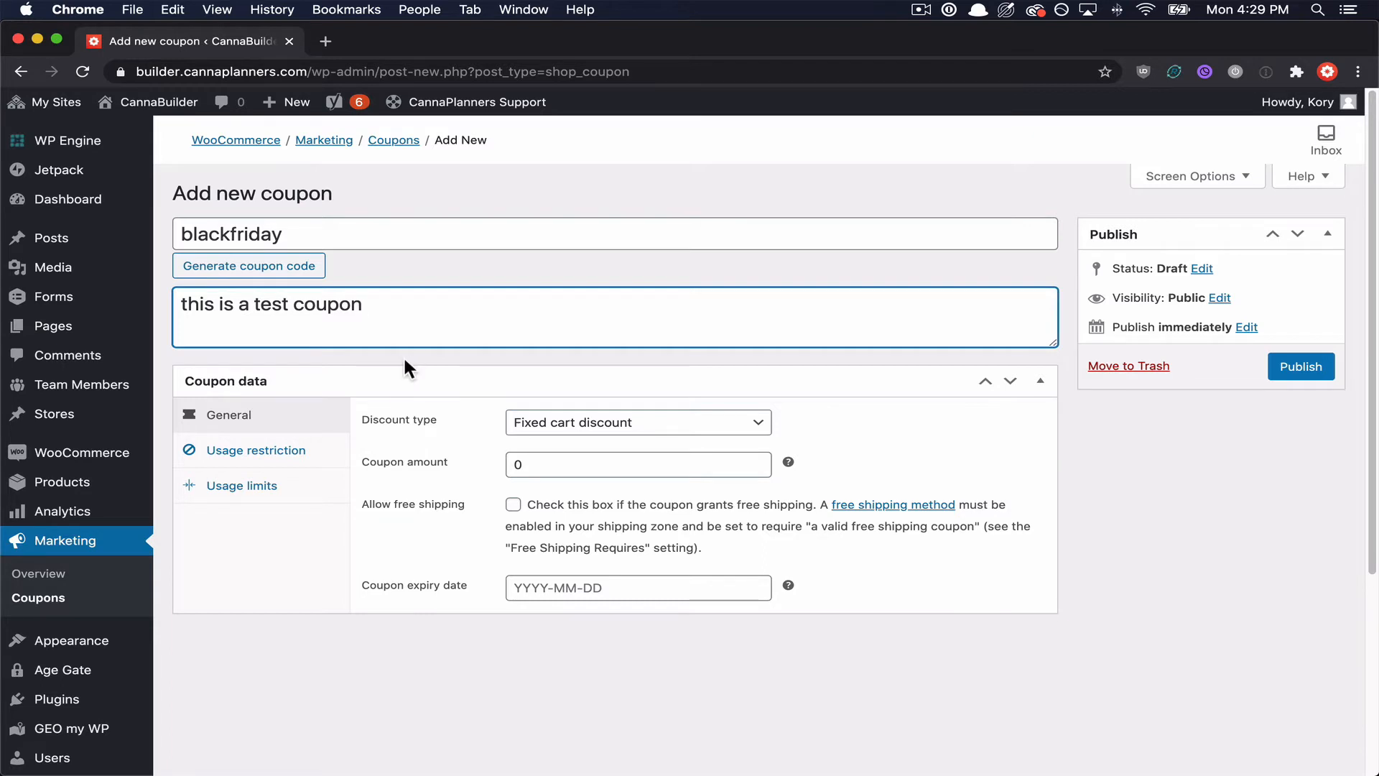
# Step: Set the coupon's discount type to Percentage discount and its coupon amount to 20
pyautogui.scroll(-2, 403, 355)
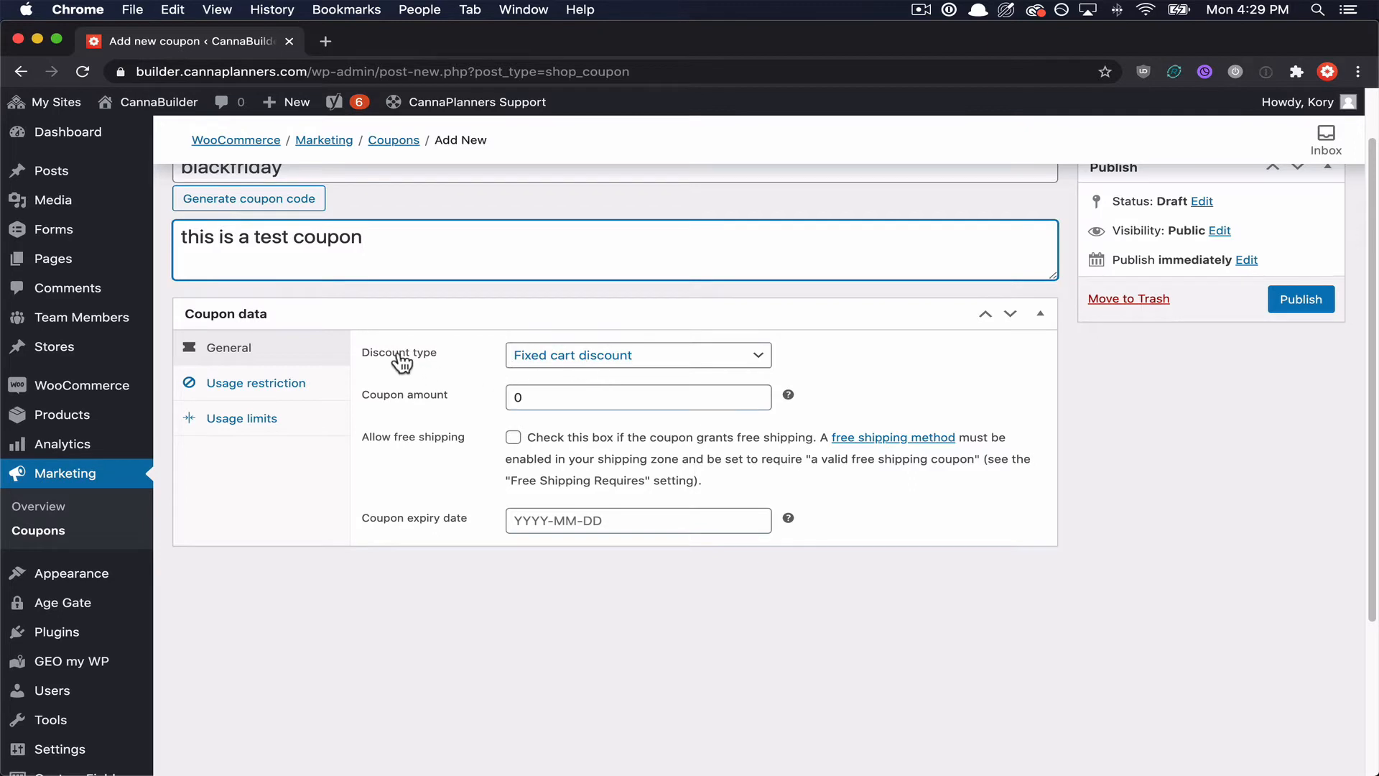
pyautogui.click(622, 361)
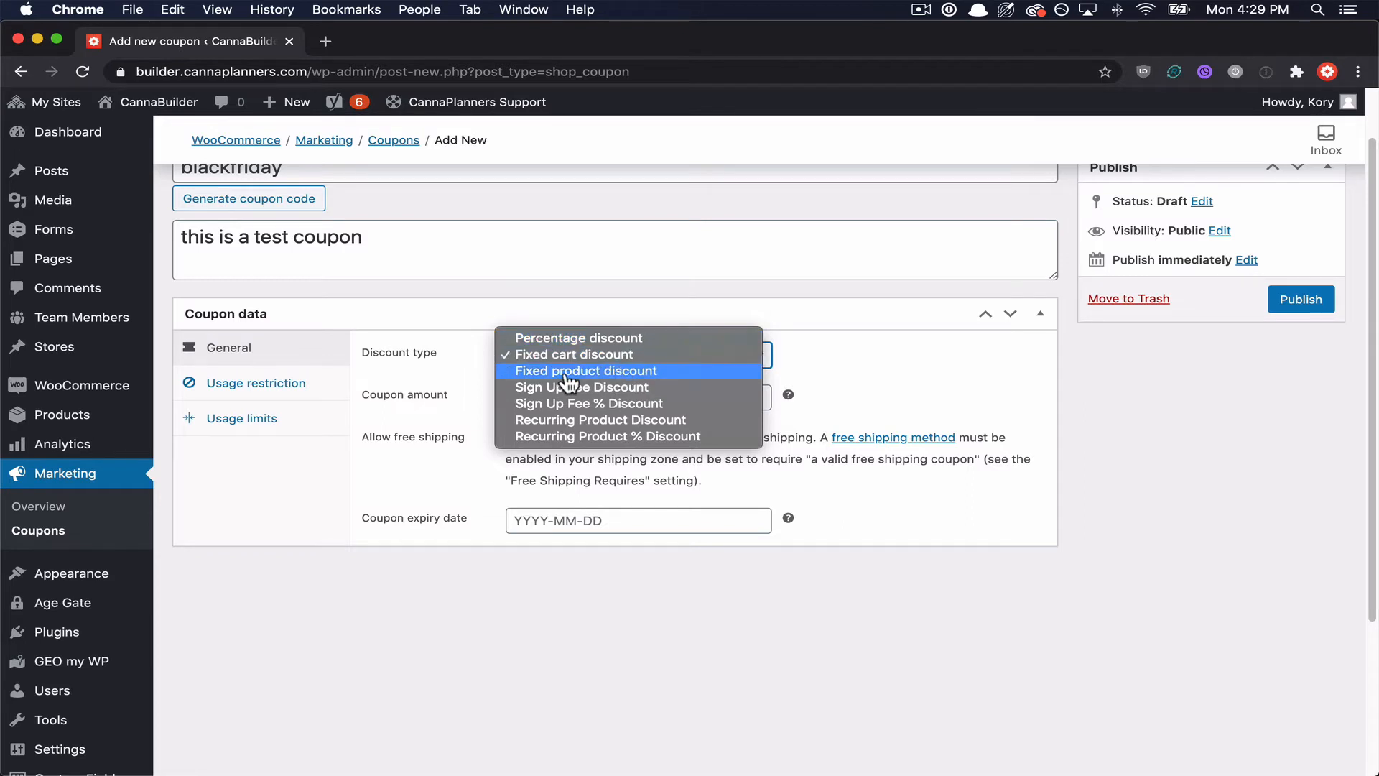
pyautogui.click(569, 341)
pyautogui.click(567, 357)
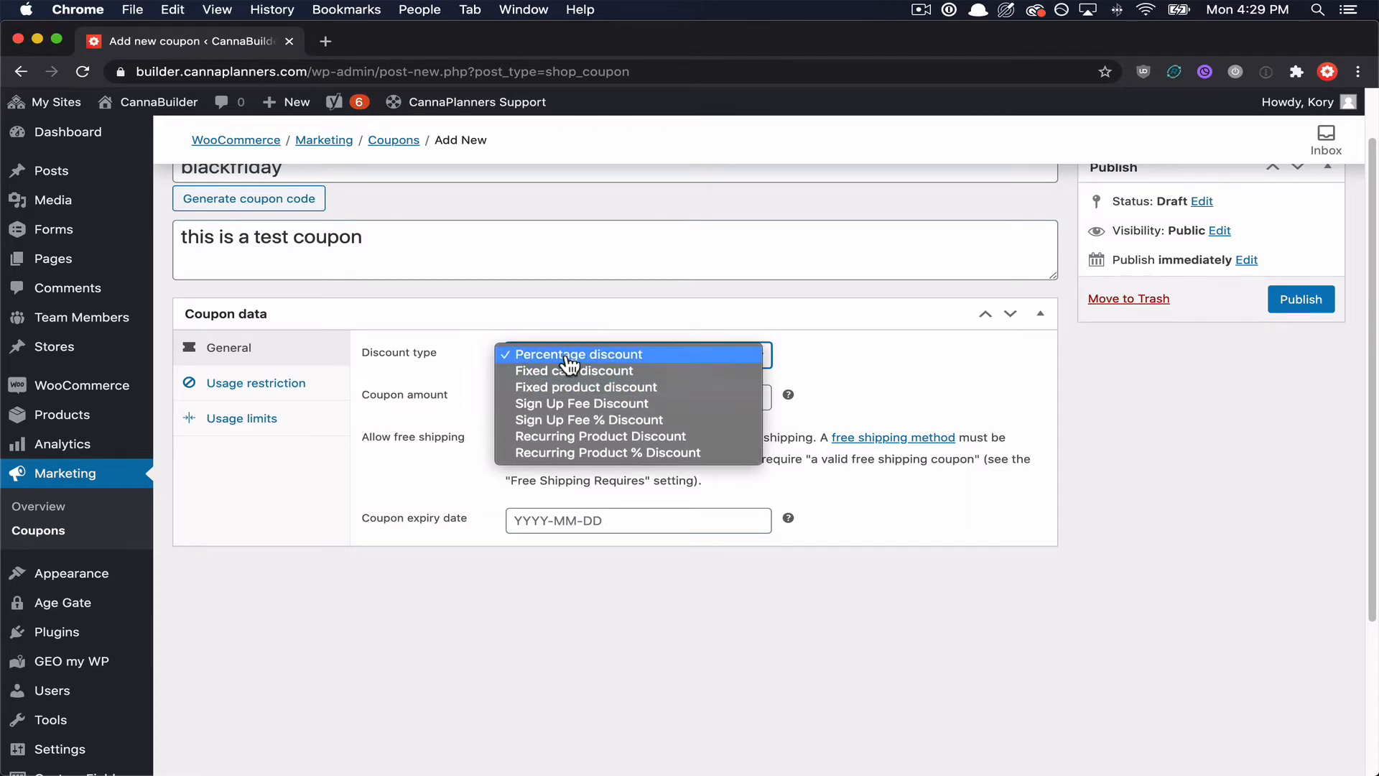
pyautogui.click(575, 355)
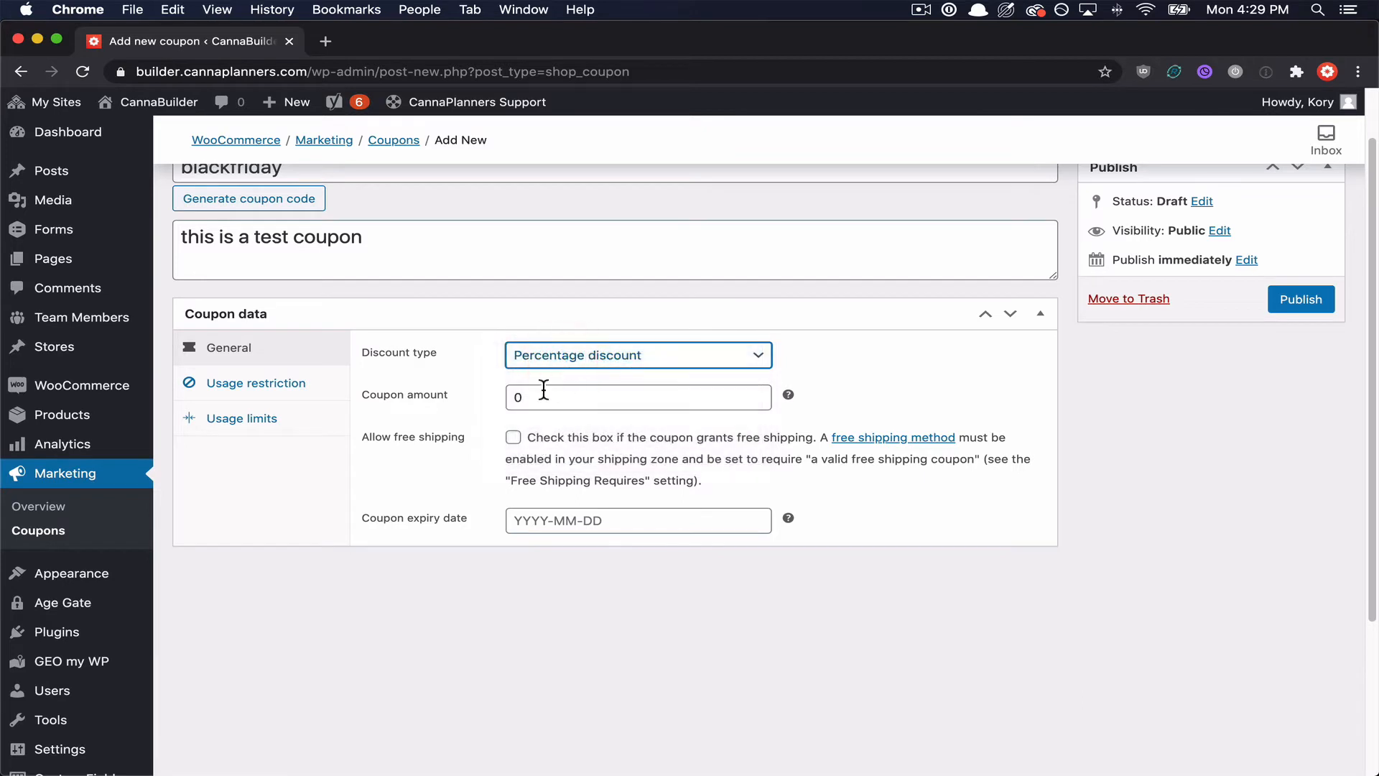
pyautogui.doubleClick(540, 396)
pyautogui.write('20')
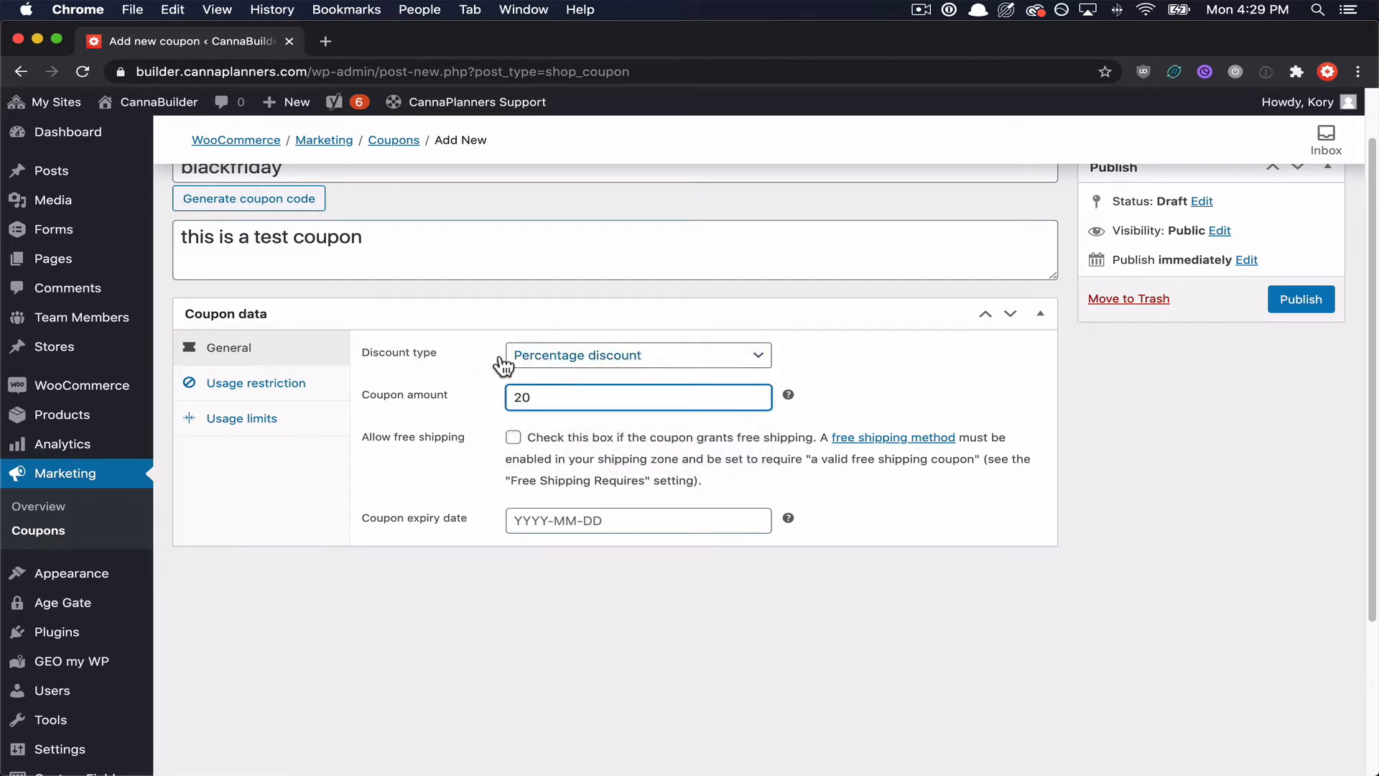
# Step: Change the coupon's discount type to Fixed cart discount
pyautogui.scroll(1, 503, 366)
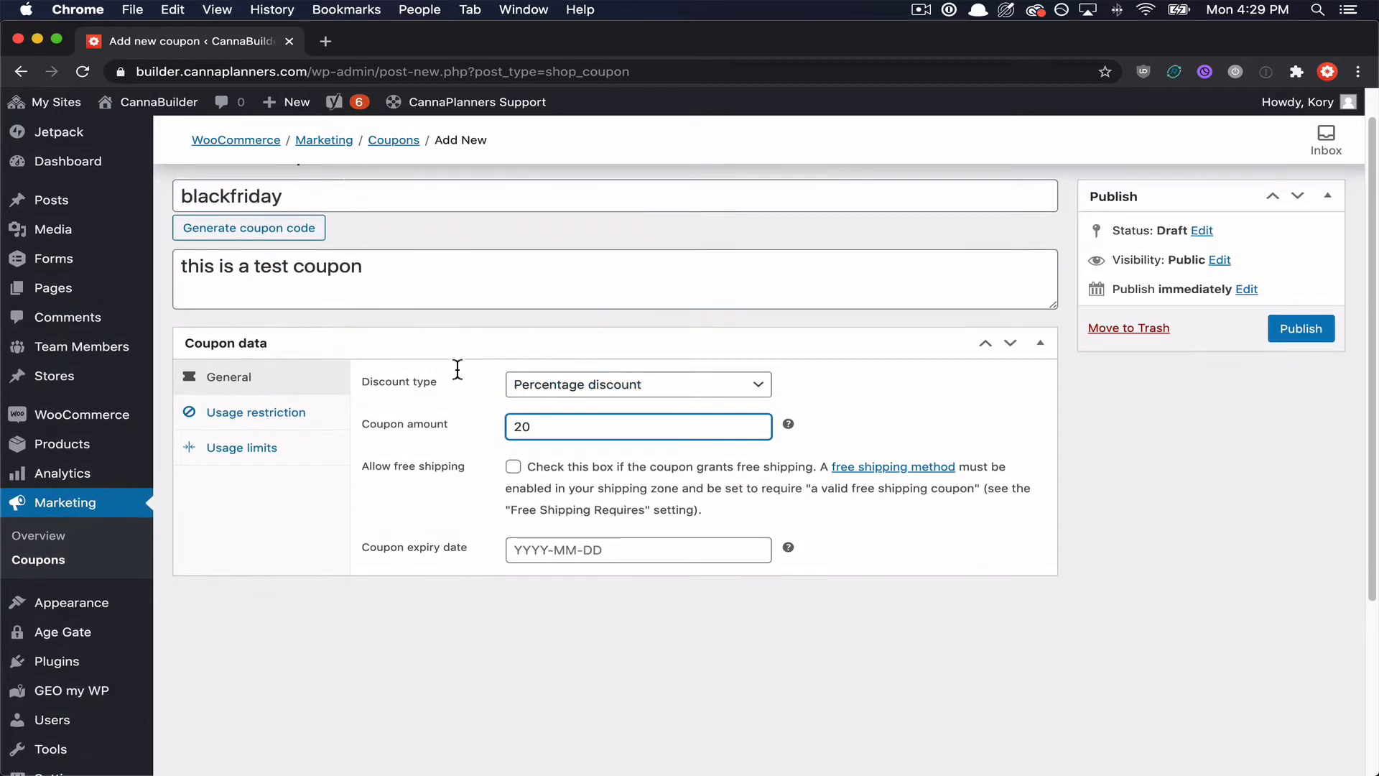
pyautogui.click(549, 388)
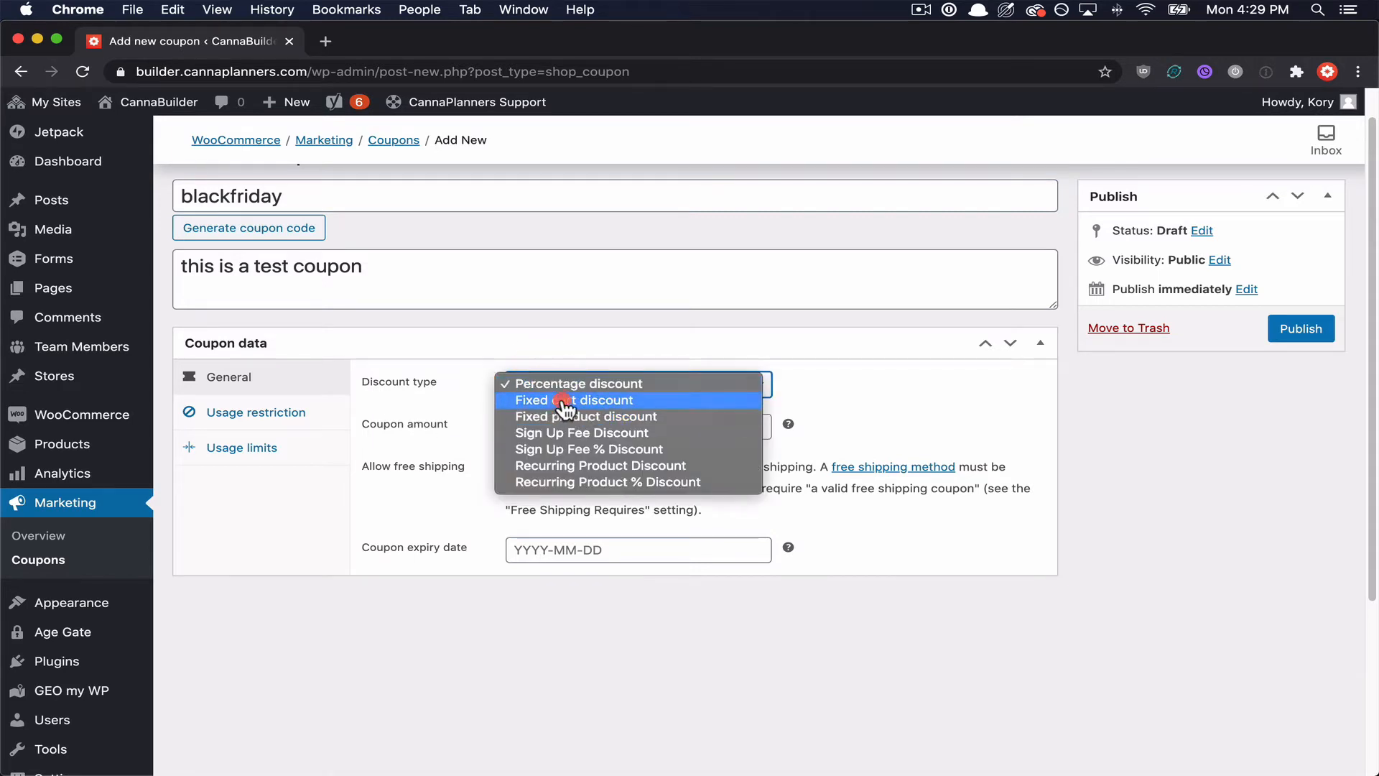
pyautogui.click(556, 401)
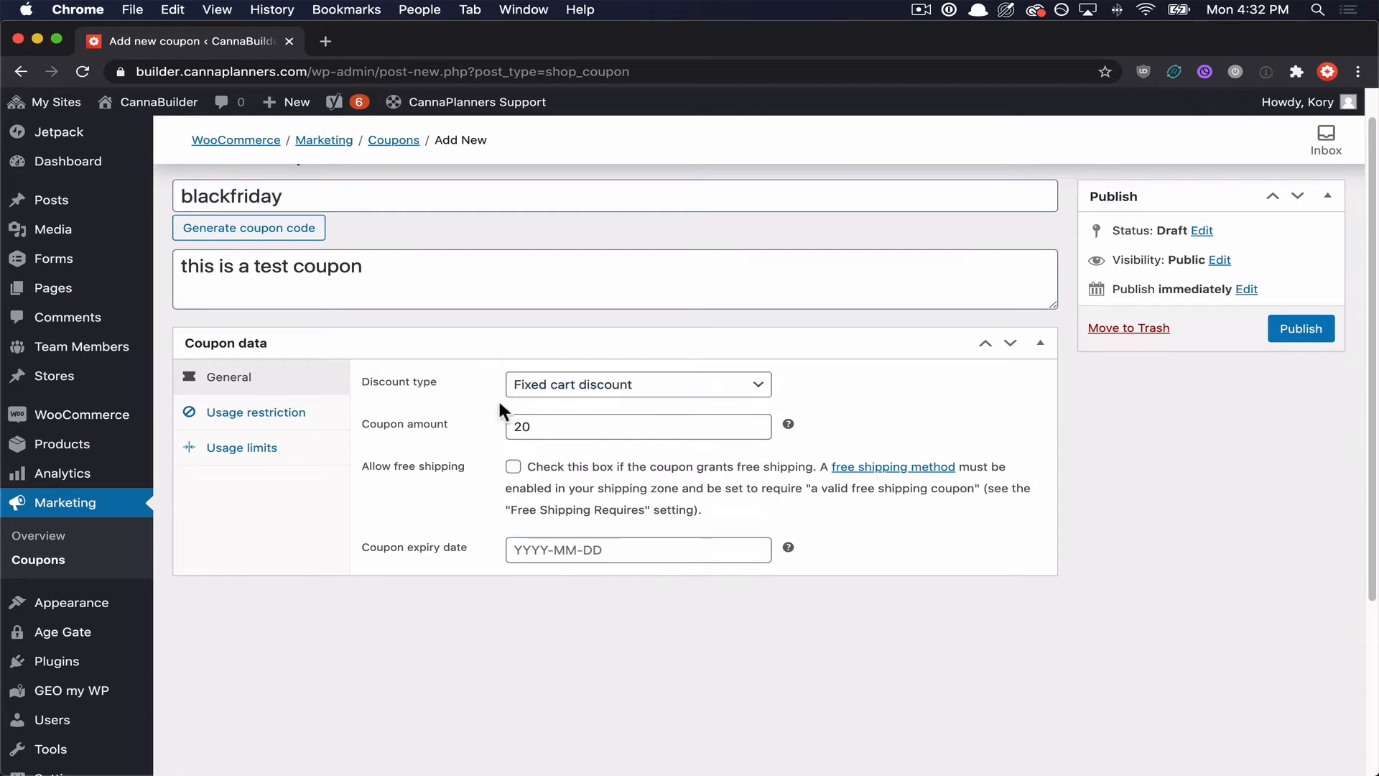
# Step: Change the coupon's discount type to Fixed product discount
pyautogui.click(546, 390)
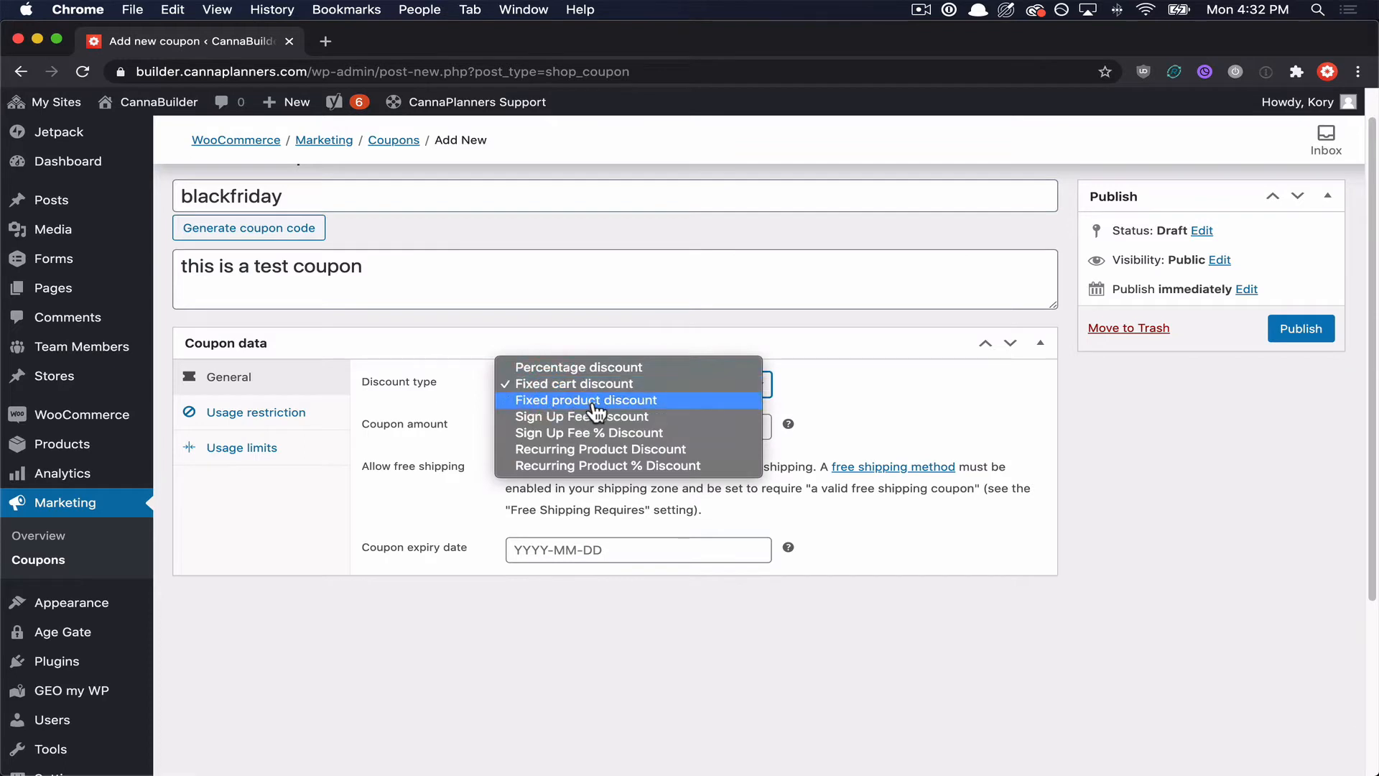
pyautogui.click(662, 401)
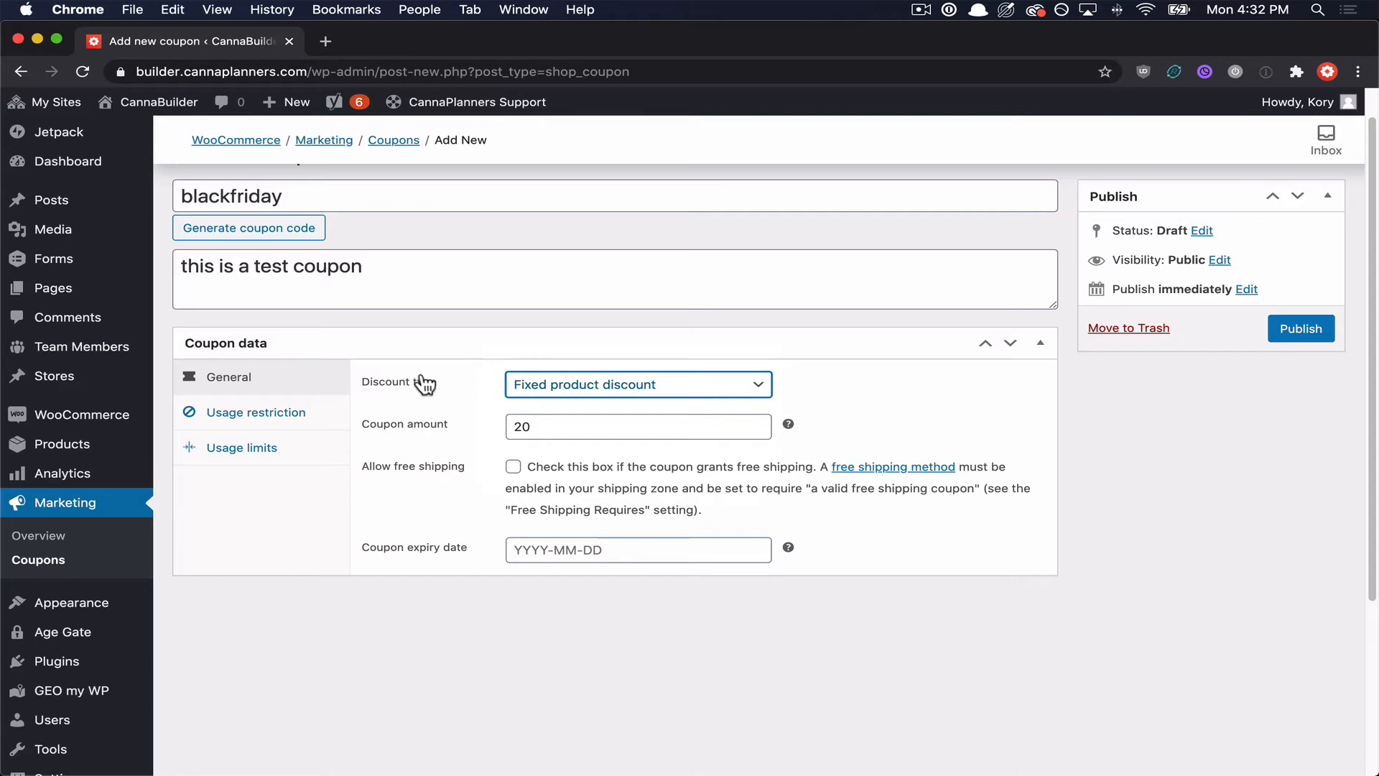
pyautogui.click(462, 626)
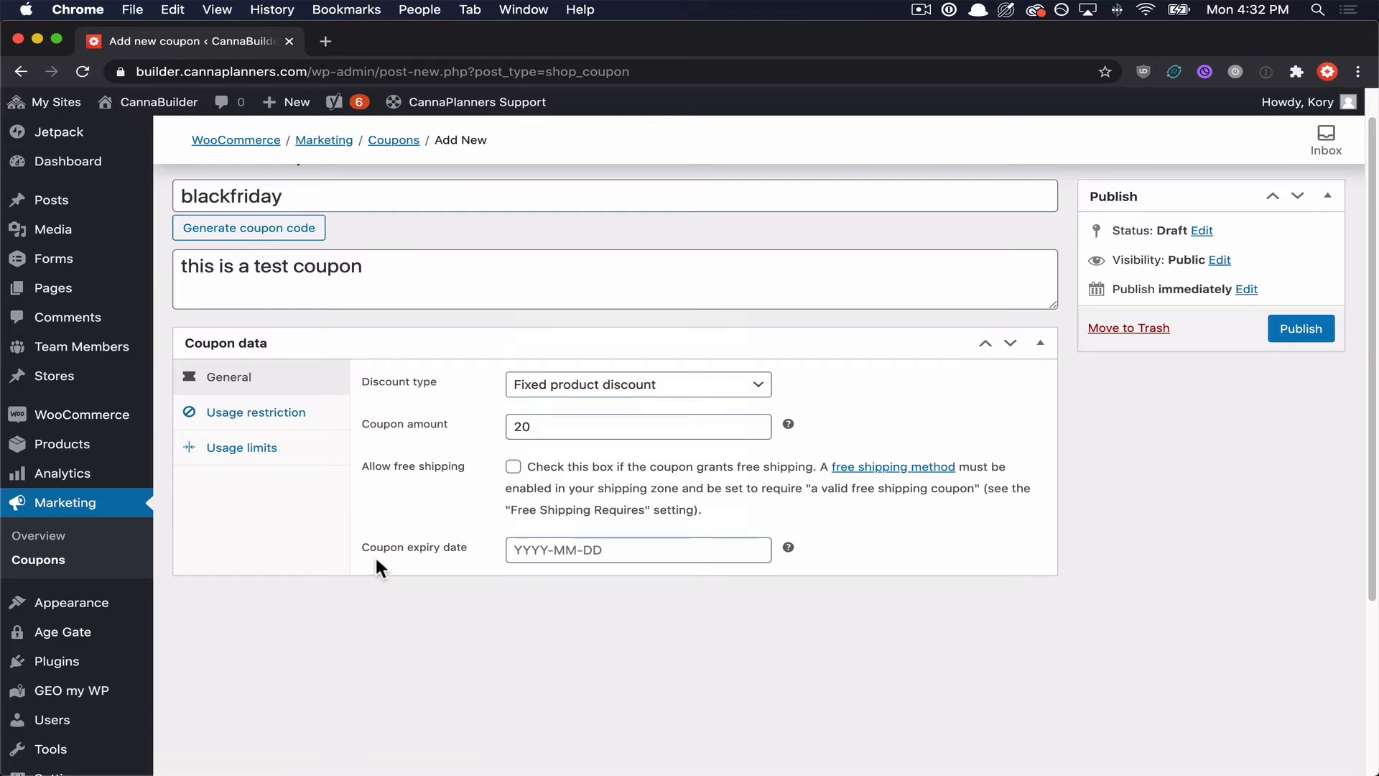
# Step: Set the coupon expiry date to 2020-10-30
pyautogui.click(554, 549)
pyautogui.click(694, 481)
pyautogui.scroll(1, 605, 613)
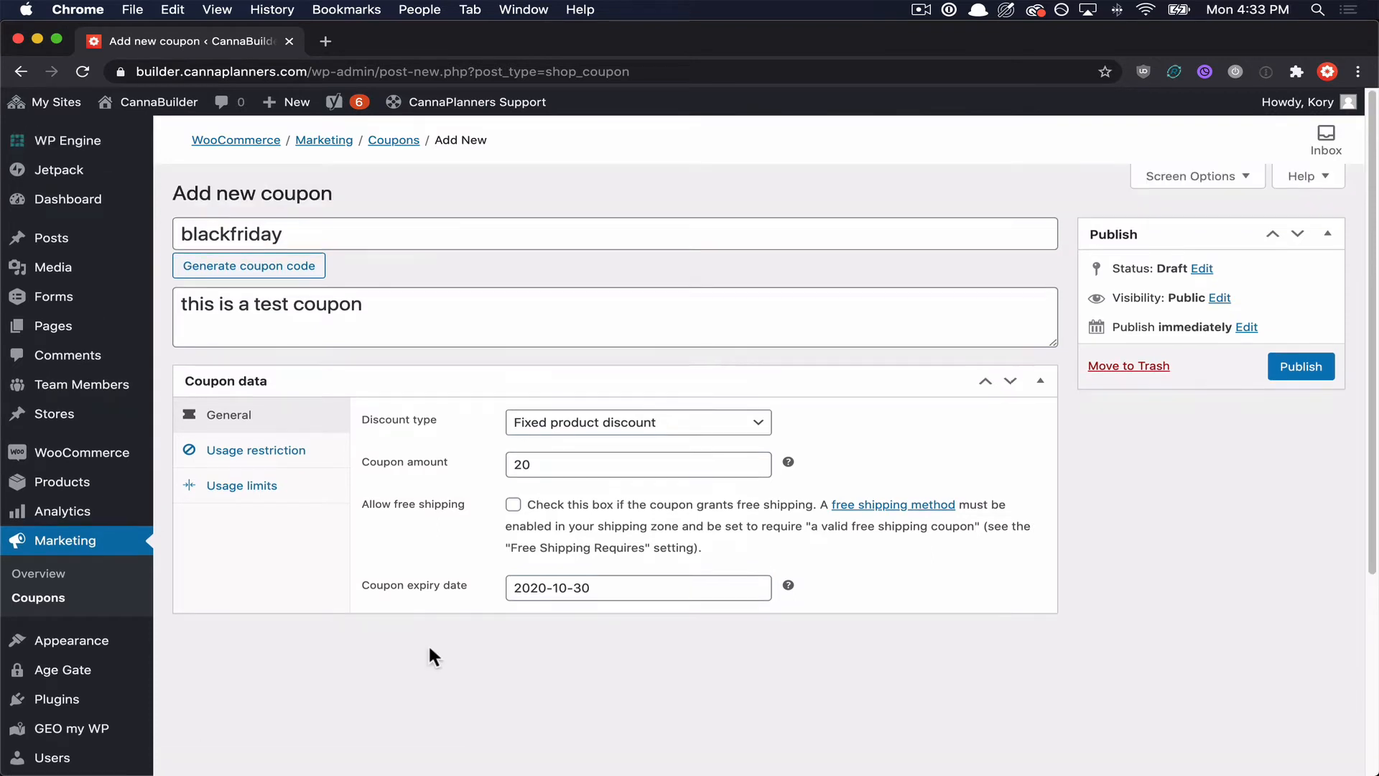
# Step: In the coupon's usage restrictions, set the minimum spend to 10 and the maximum spend to 1000
pyautogui.click(239, 466)
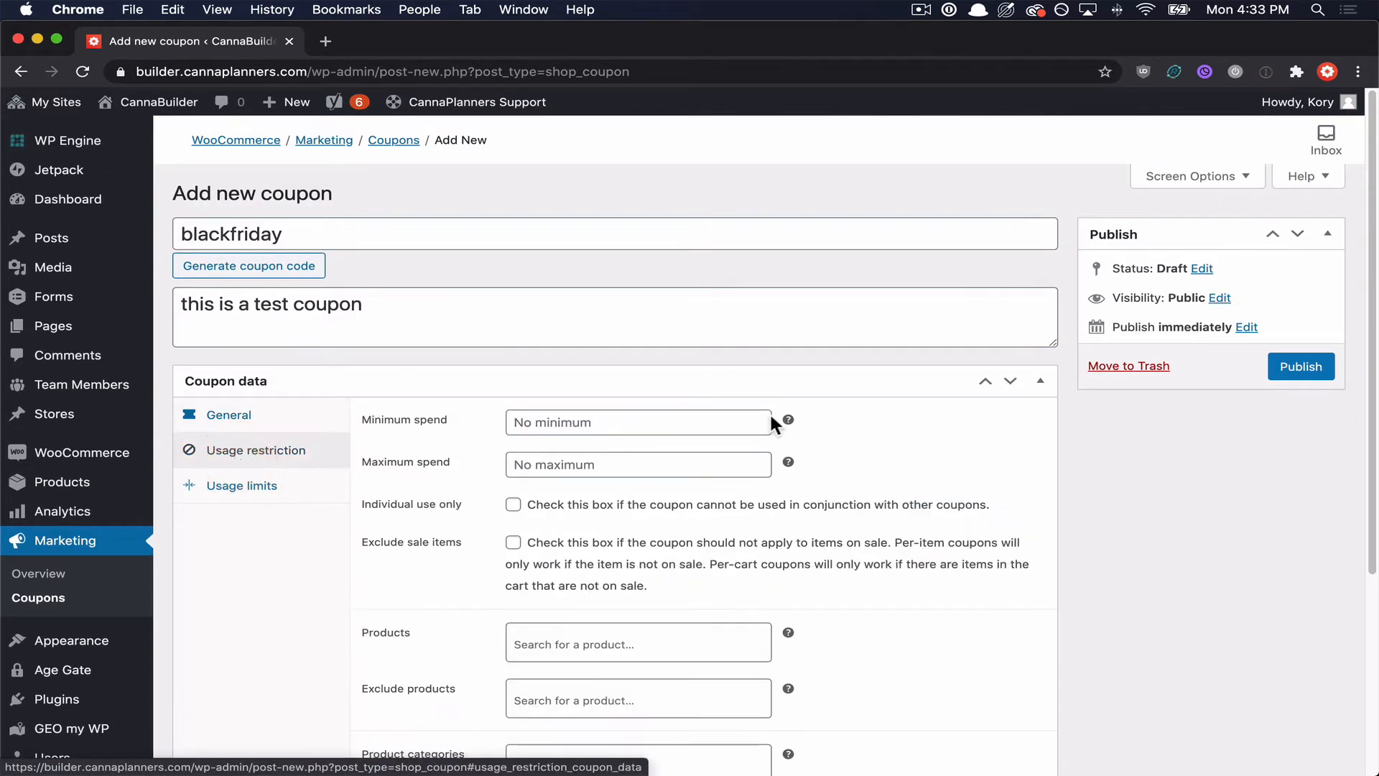
pyautogui.scroll(-4, 835, 351)
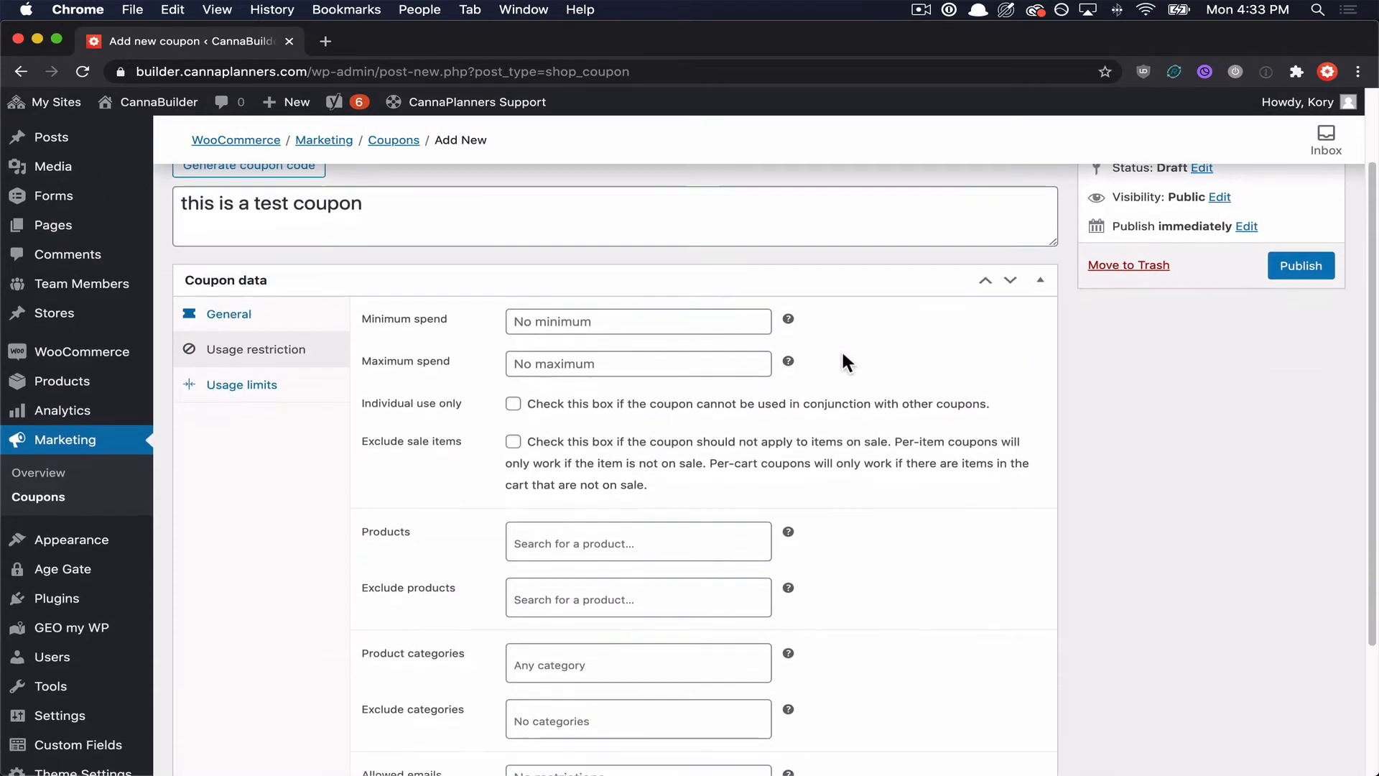
pyautogui.scroll(-1, 1131, 409)
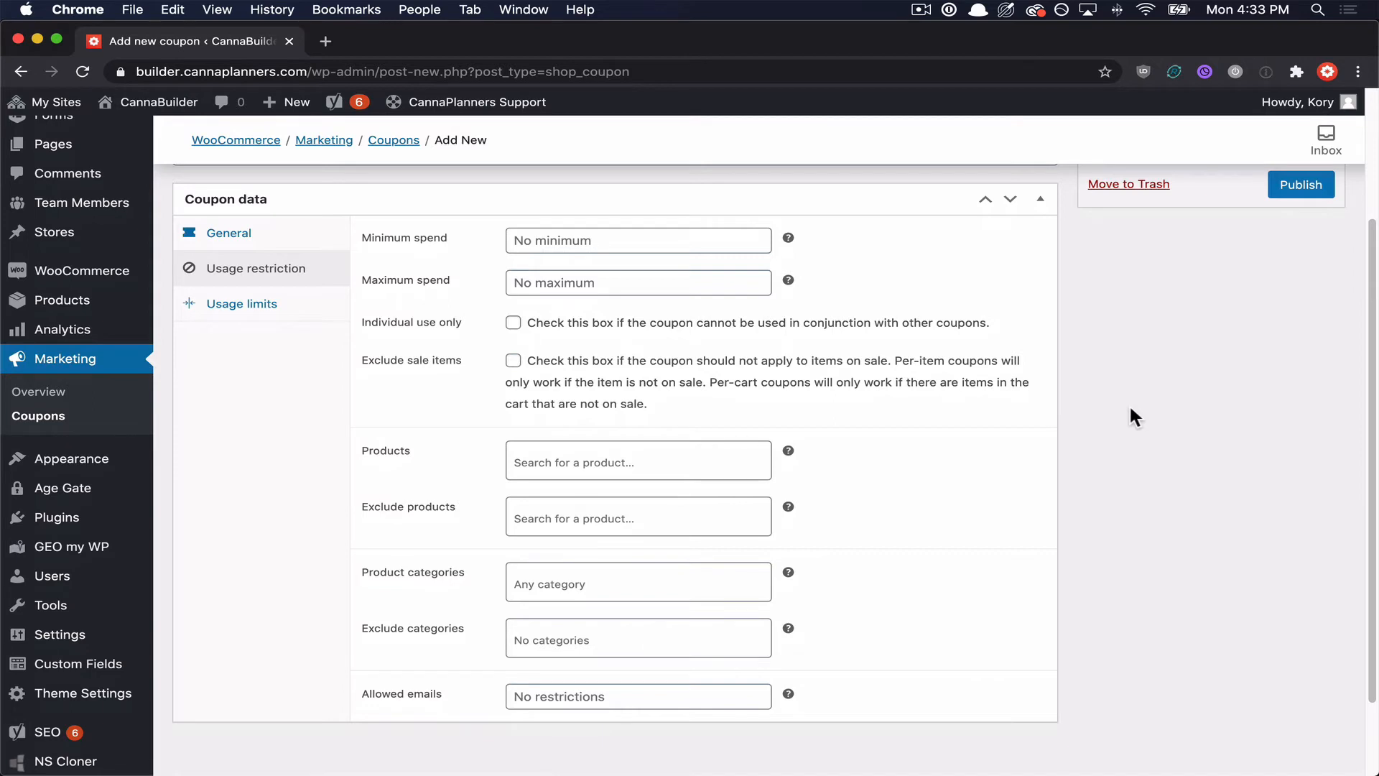
pyautogui.click(532, 242)
pyautogui.write('10')
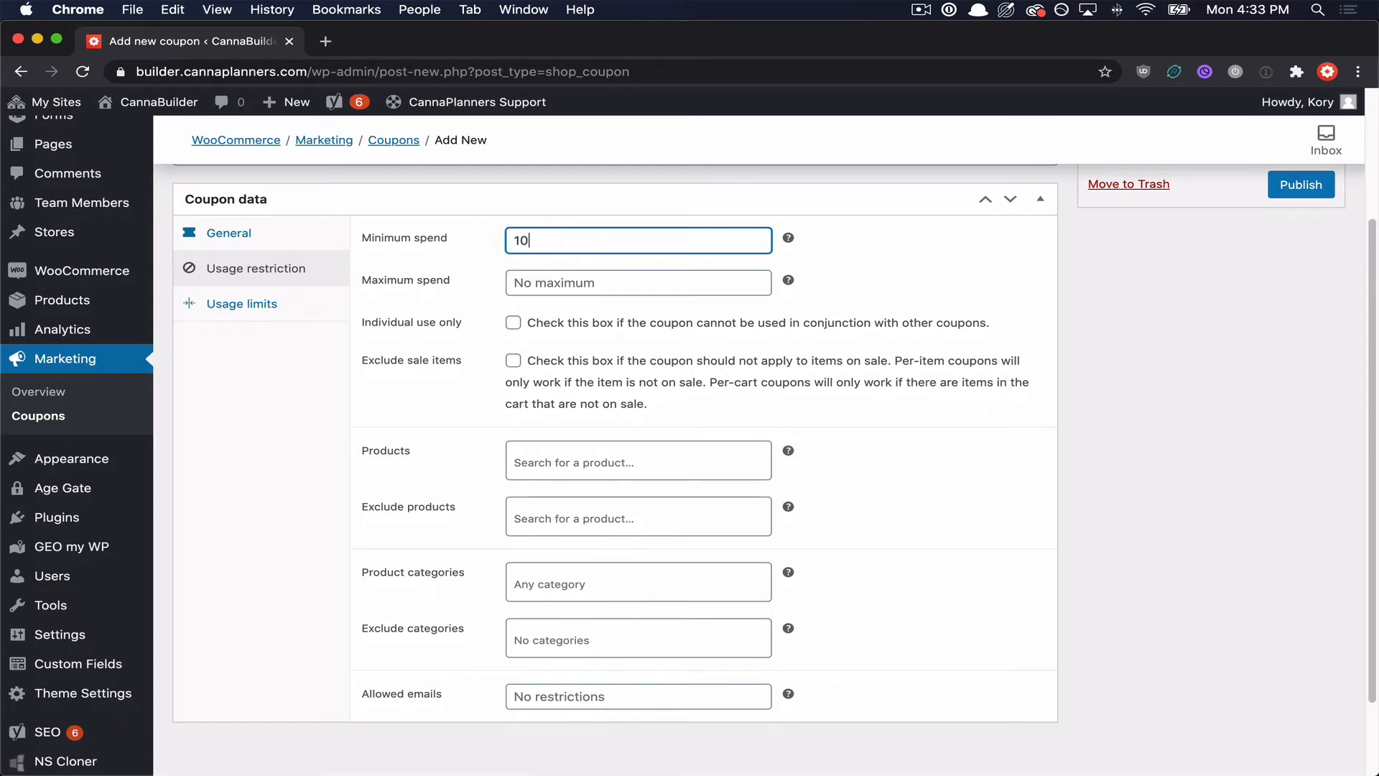
pyautogui.click(558, 284)
pyautogui.write('1000')
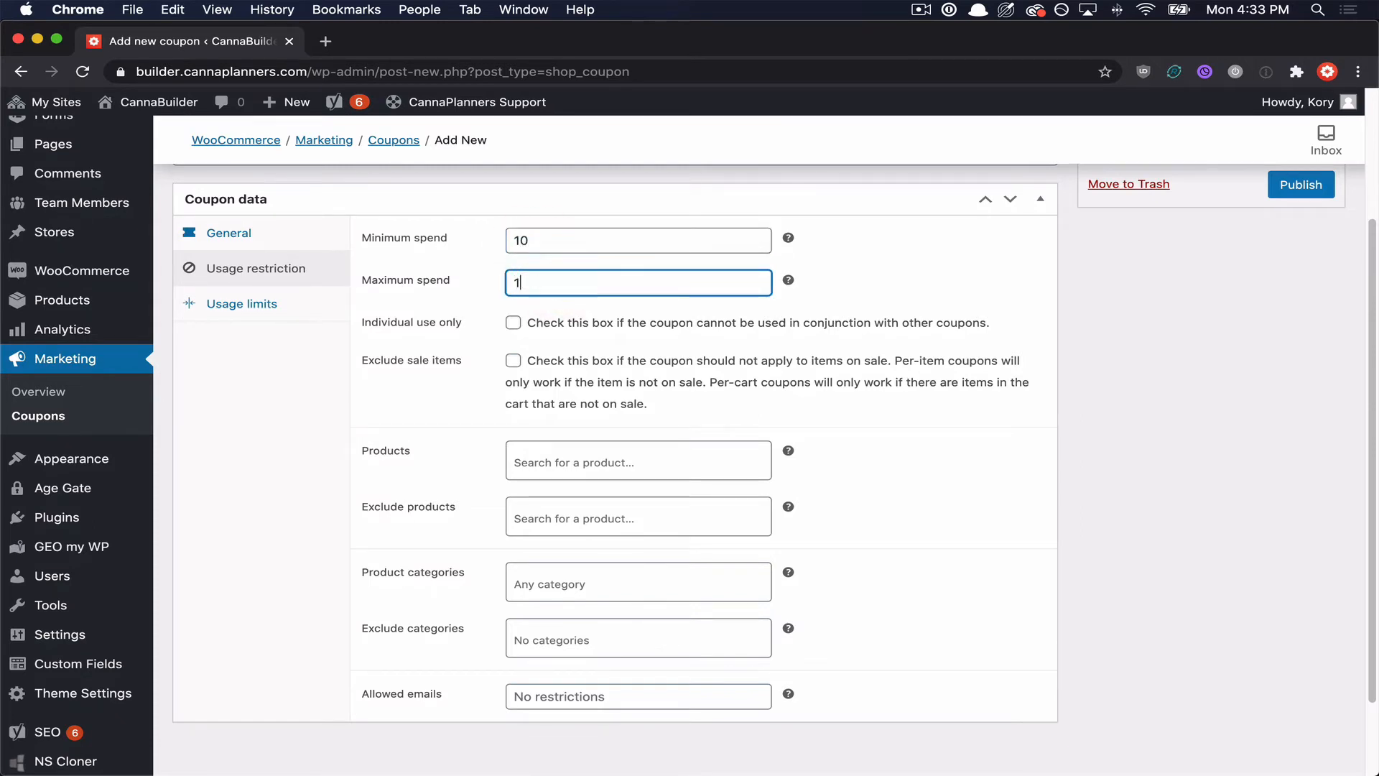
# Step: Restrict the coupon to individual use only and exclude sale items from it
pyautogui.scroll(1, 788, 311)
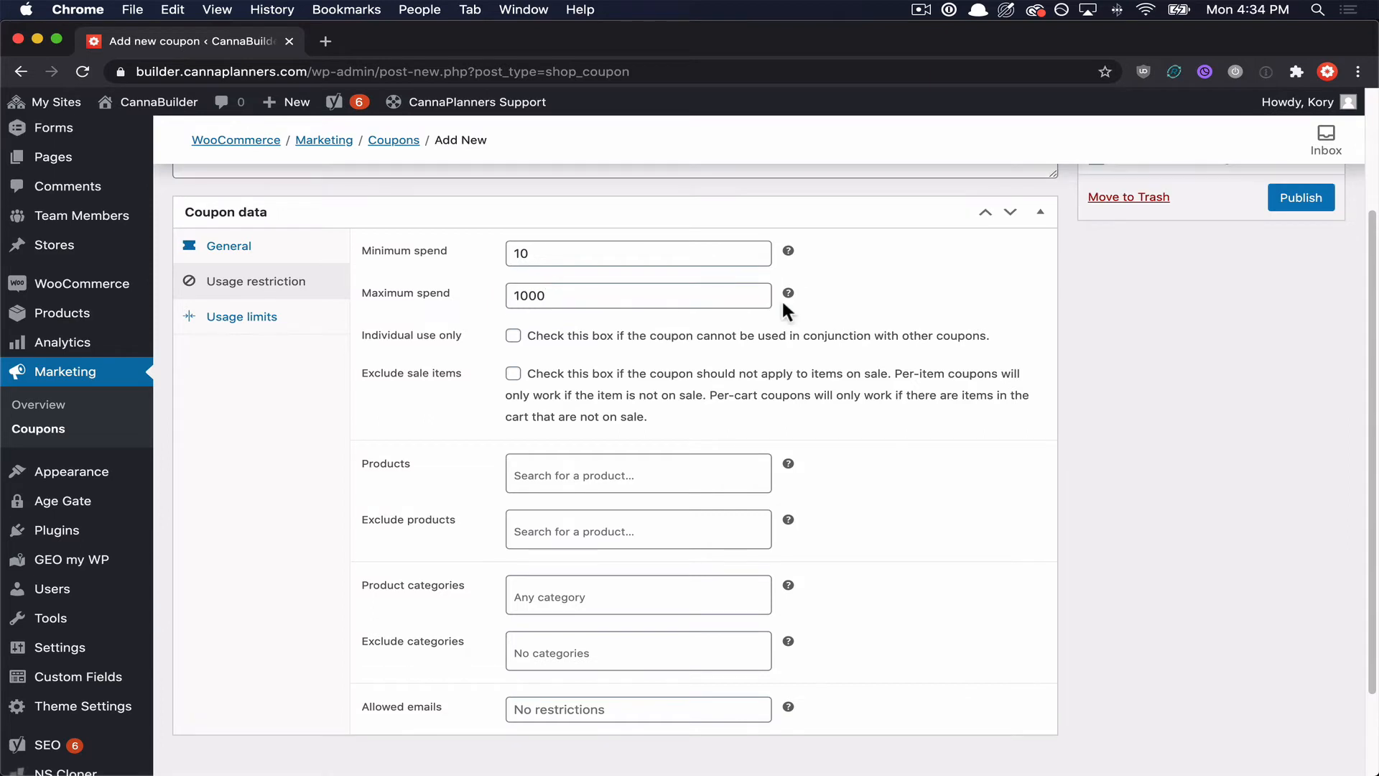
pyautogui.click(513, 337)
pyautogui.click(513, 373)
# Step: Search the products for "simple" and limit the coupon to Simple Product 1
pyautogui.scroll(-1, 713, 408)
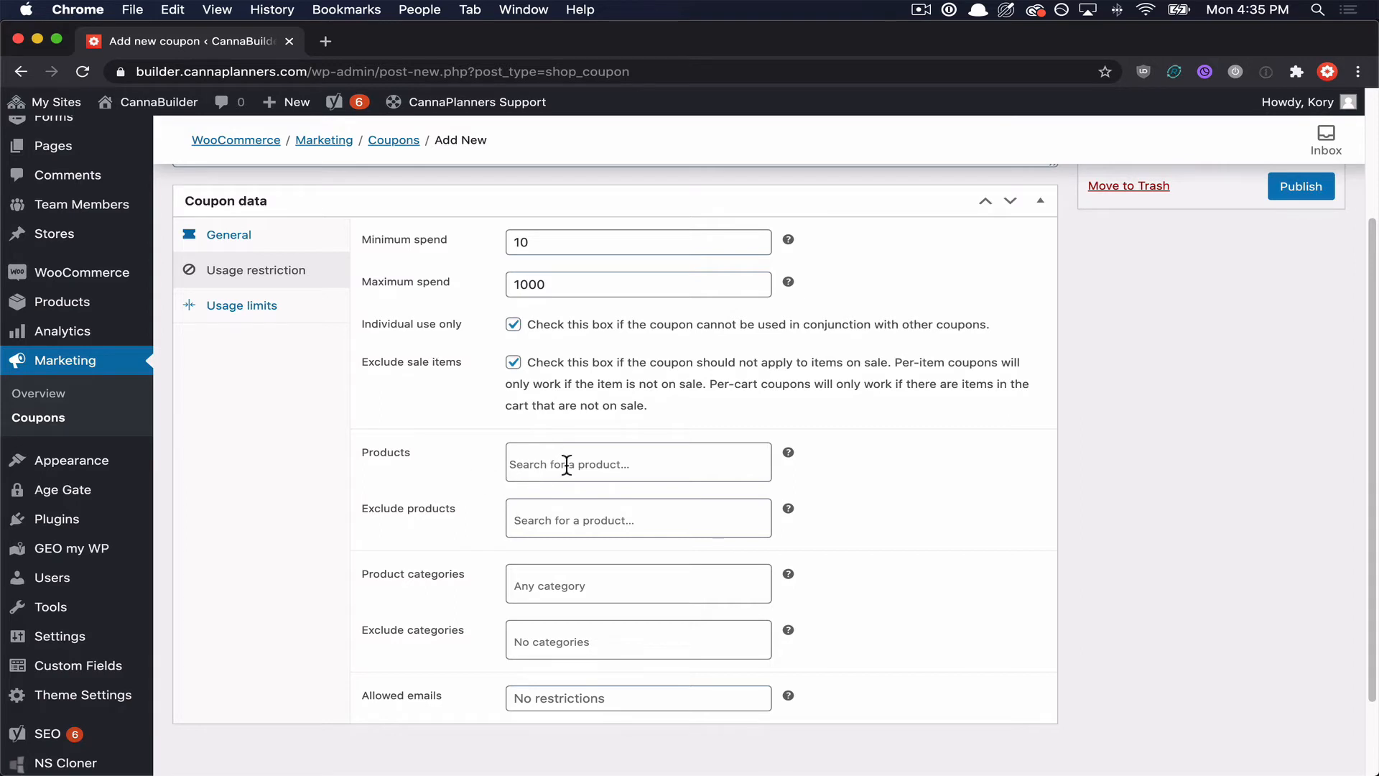
pyautogui.click(531, 465)
pyautogui.write('simple')
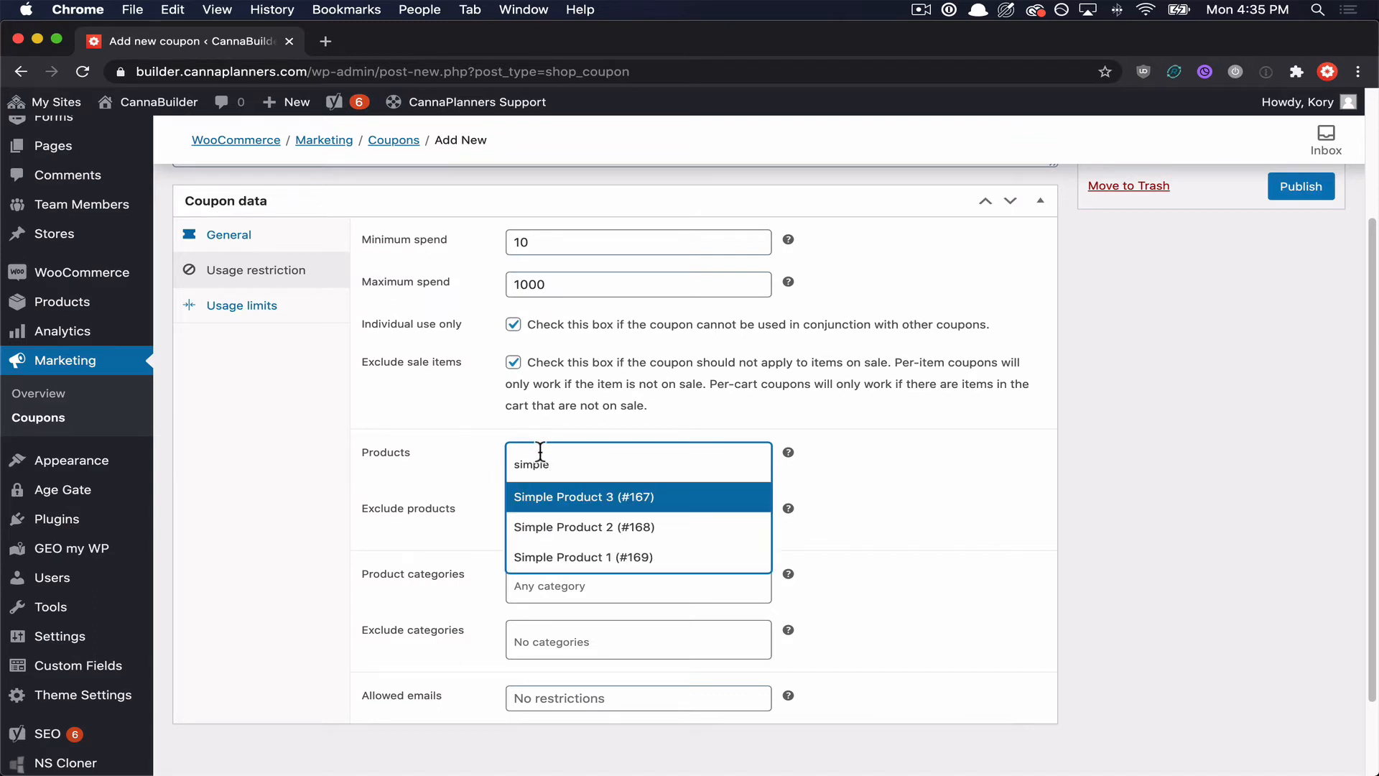
pyautogui.click(583, 559)
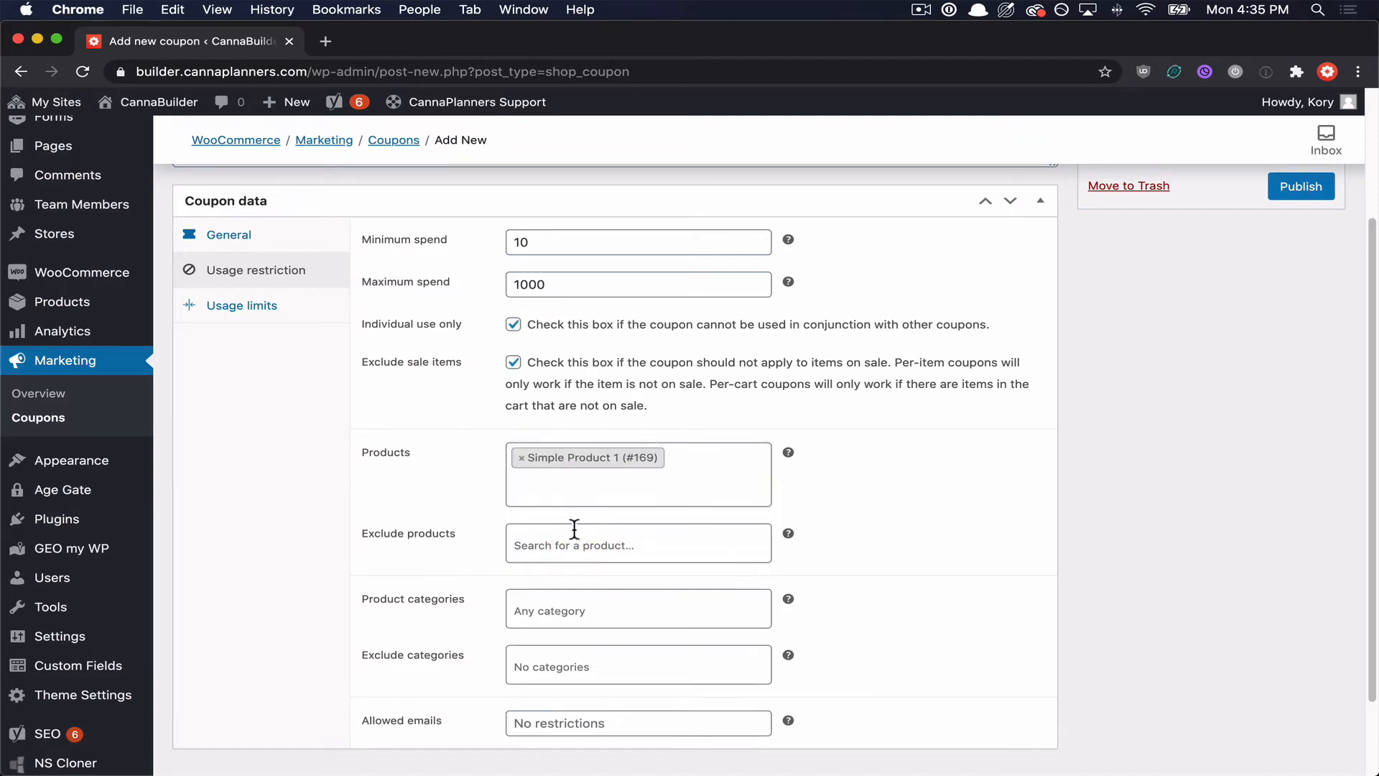
# Step: Search the products to exclude for "simple" and exclude Simple Product 2 from the coupon
pyautogui.click(530, 533)
pyautogui.write('simple')
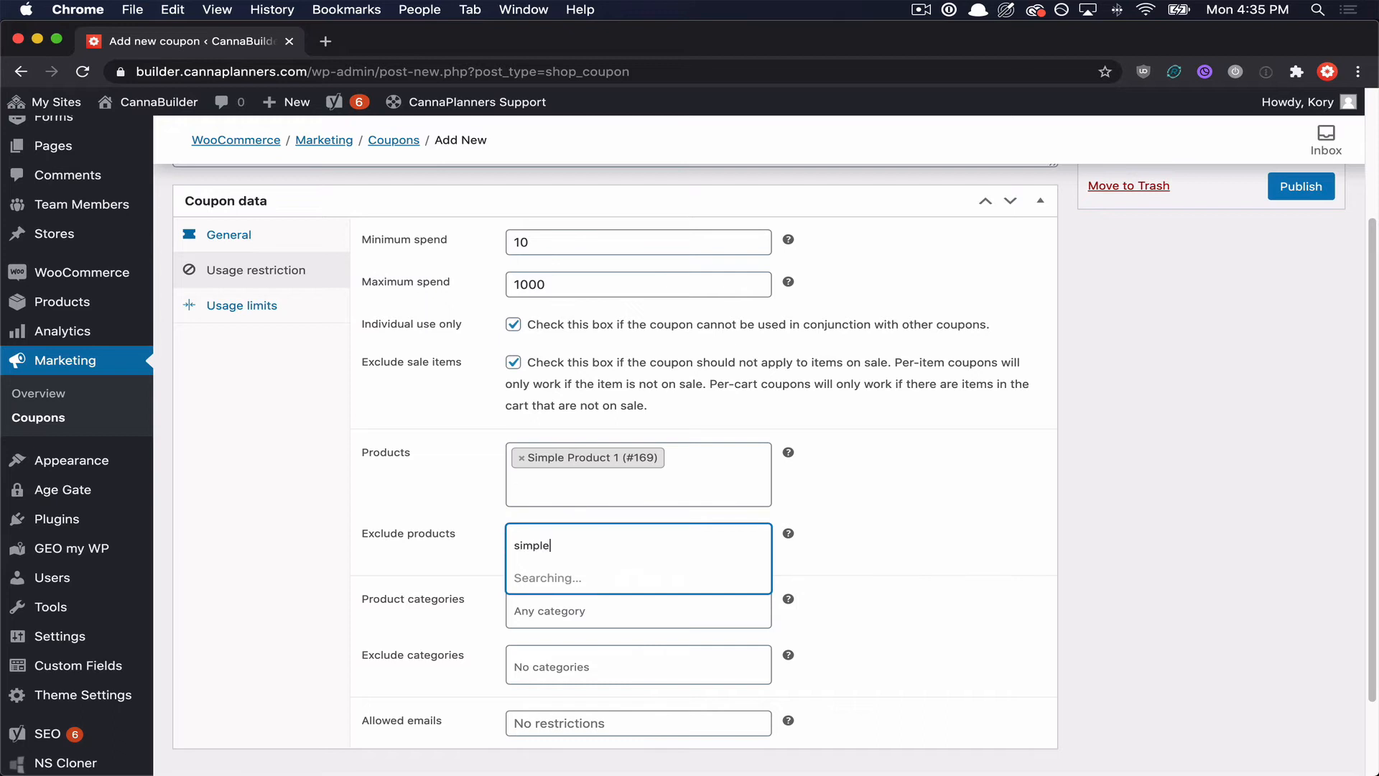
pyautogui.click(600, 602)
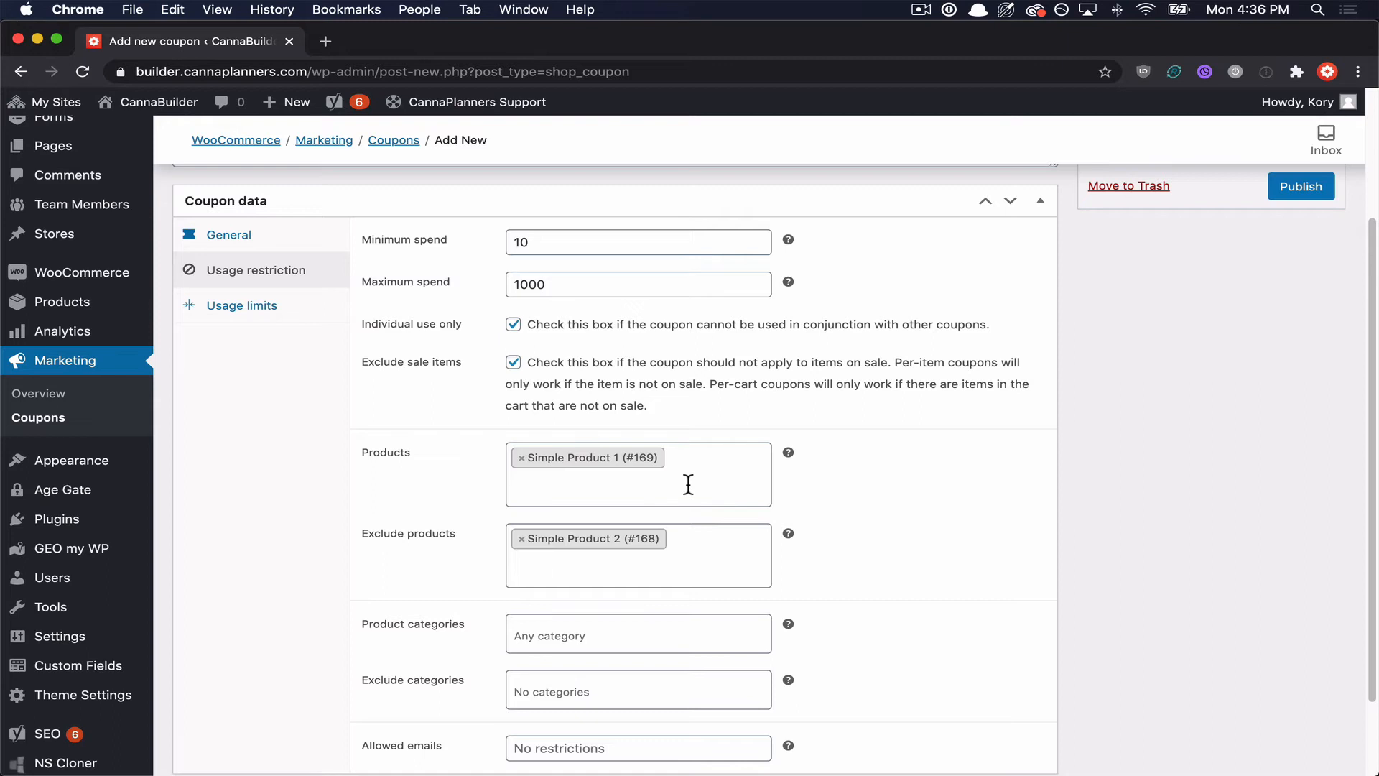
# Step: In the coupon's usage limits, set the usage limit per coupon to 100
pyautogui.scroll(-2, 575, 474)
pyautogui.scroll(-1, 459, 465)
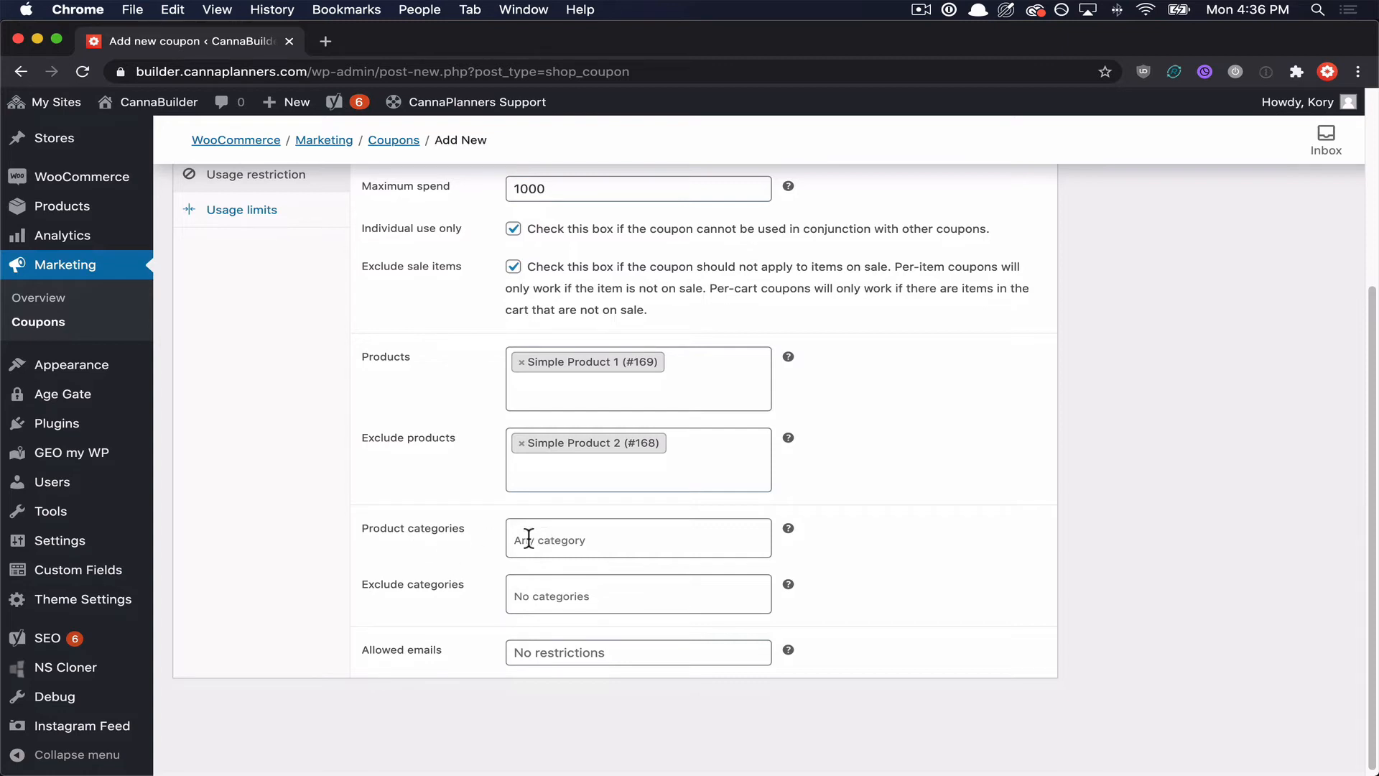
pyautogui.scroll(-1, 466, 612)
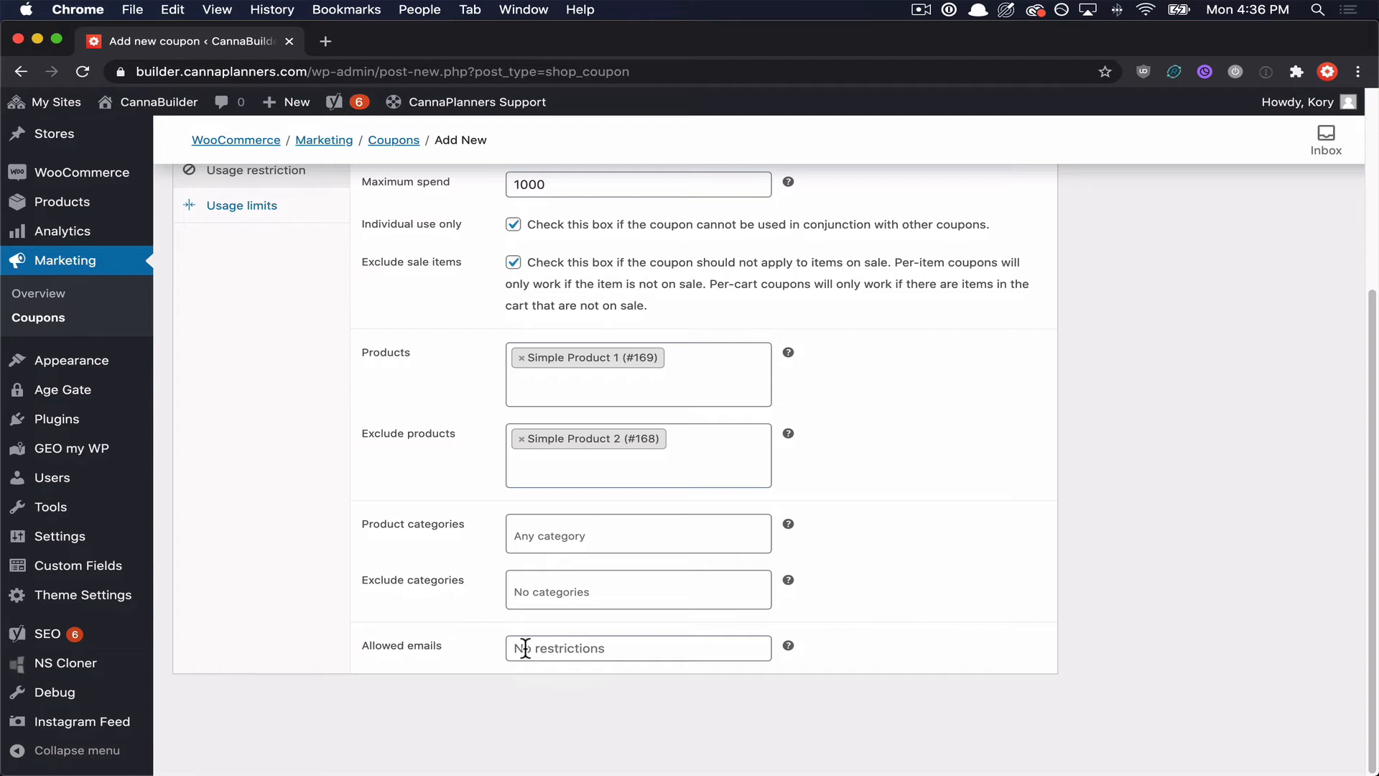
pyautogui.scroll(3, 1255, 514)
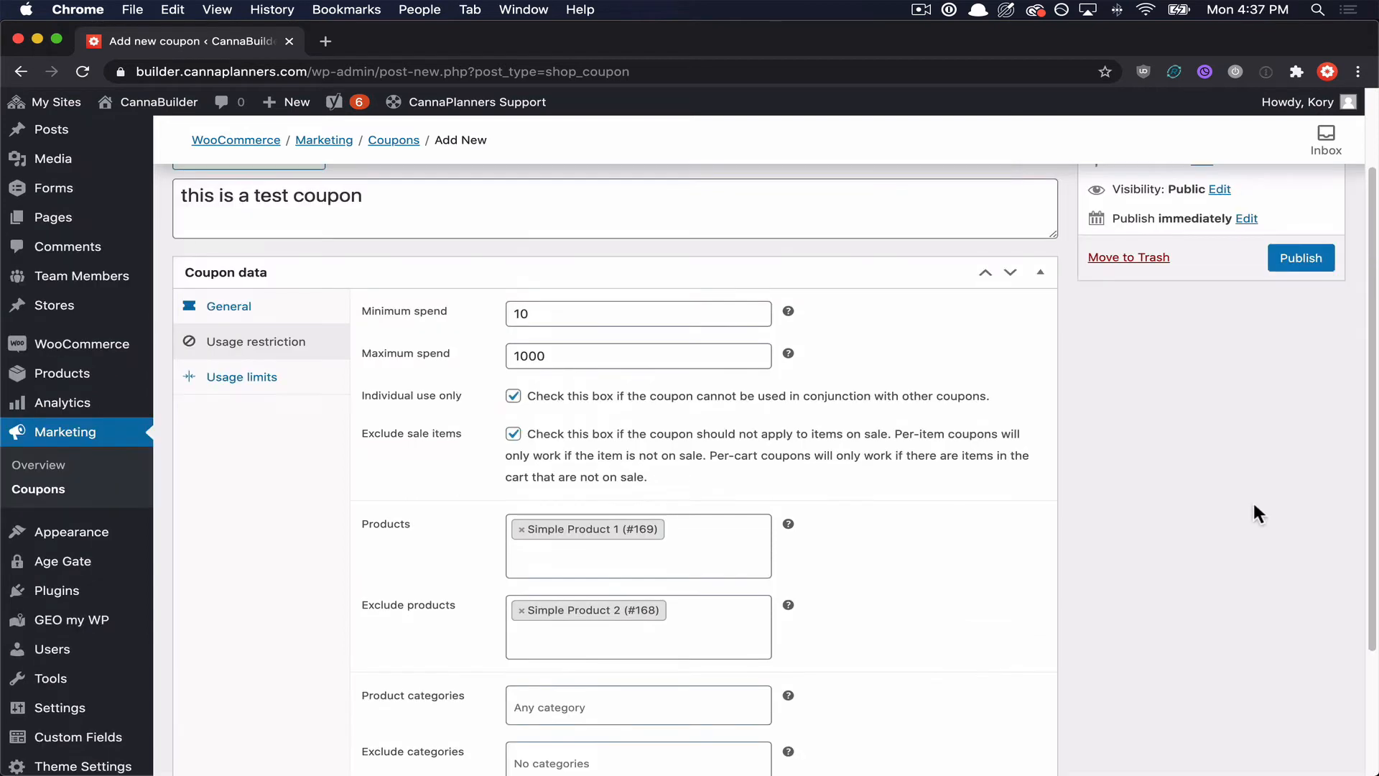
pyautogui.click(244, 395)
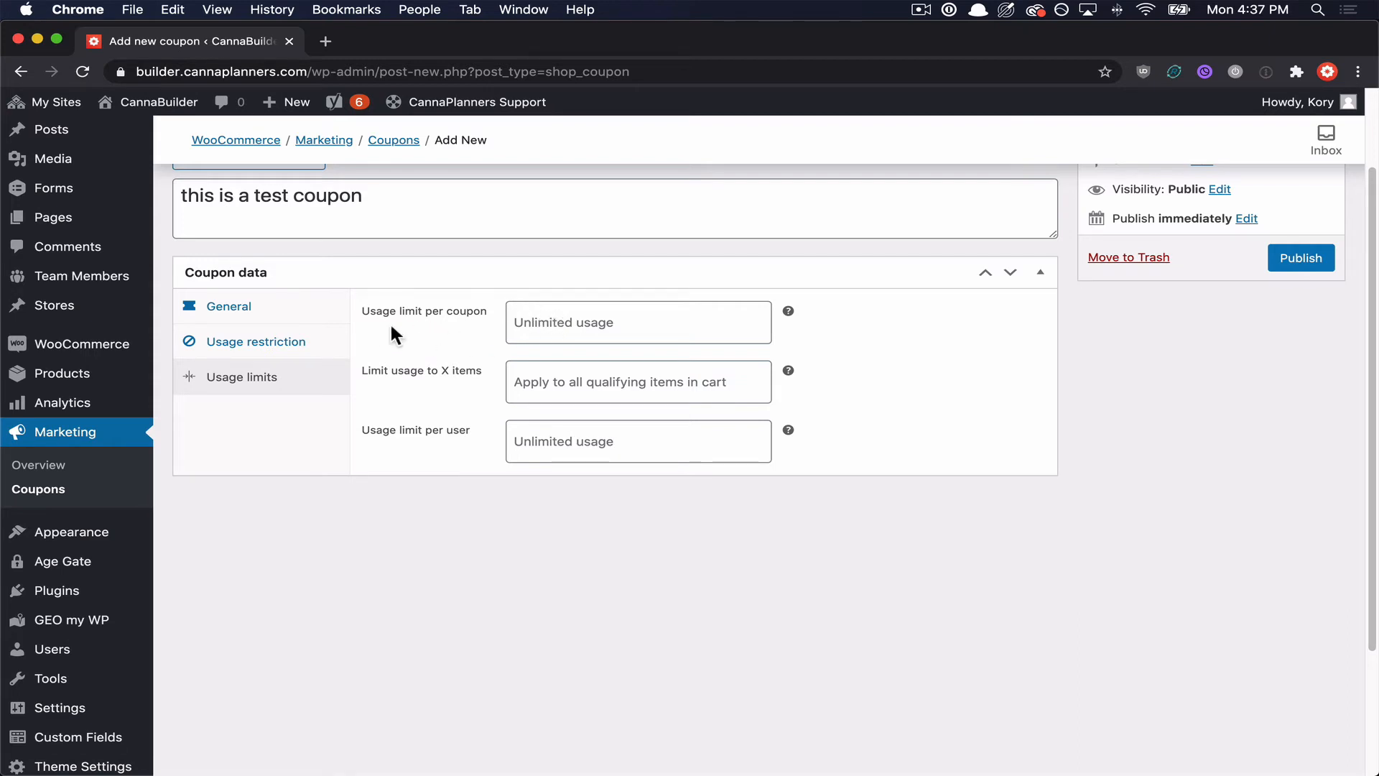
pyautogui.click(533, 323)
pyautogui.write('100')
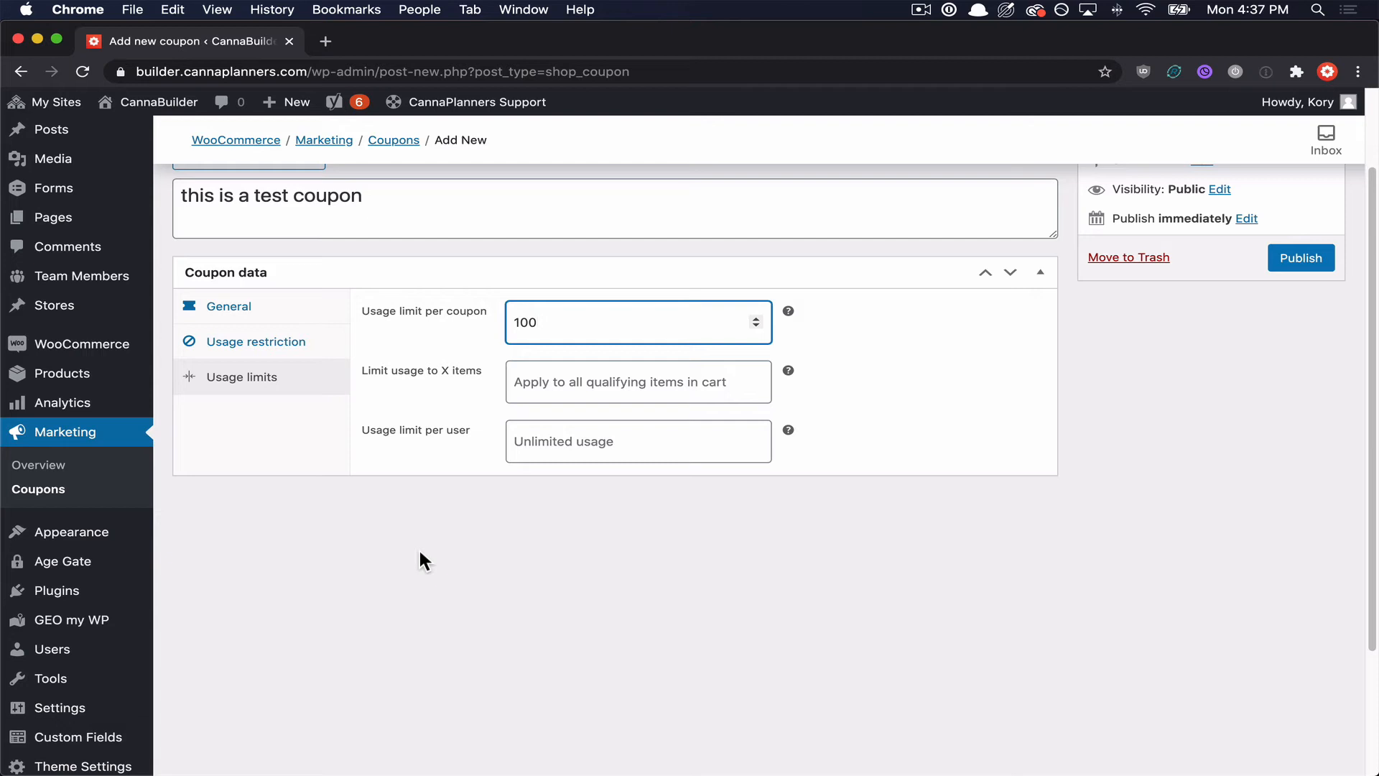
pyautogui.press('Tab')
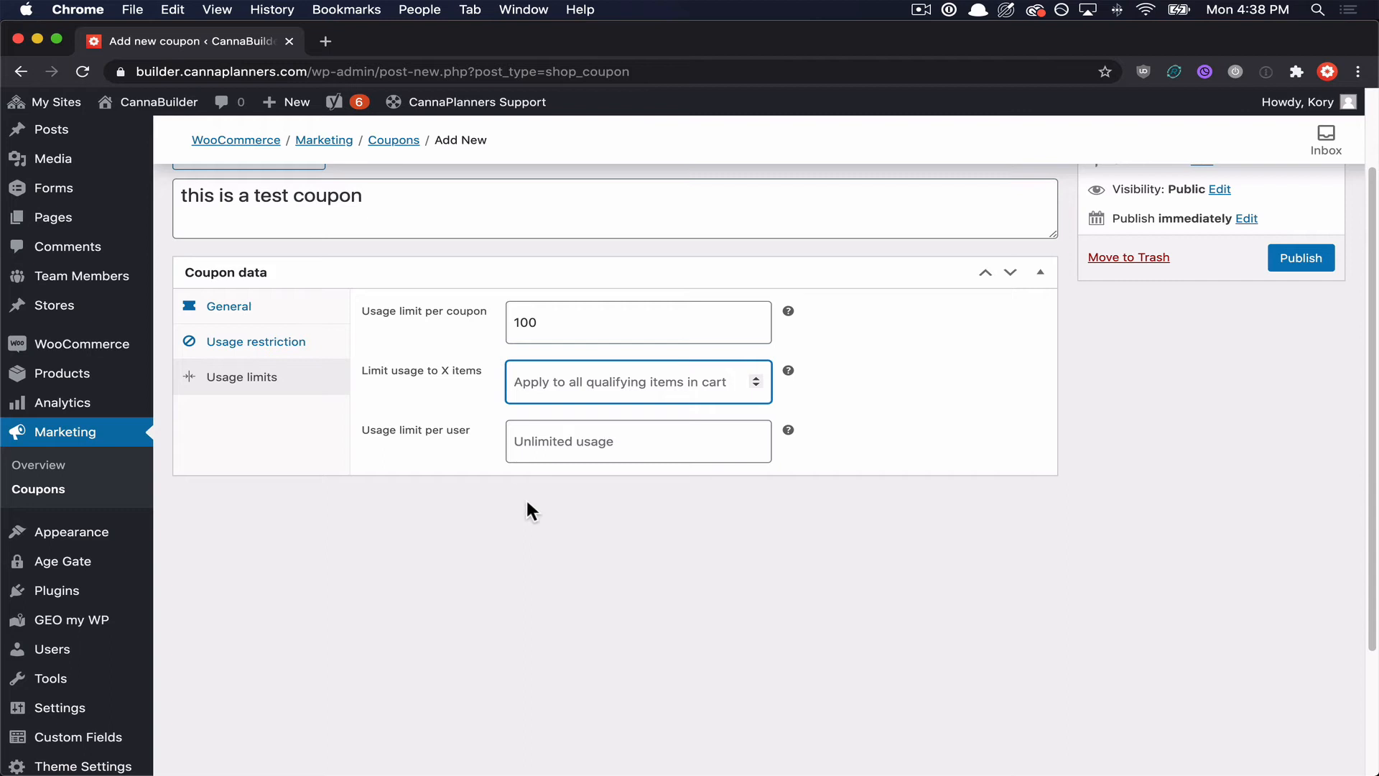
# Step: Set the usage limit per user to 1 and publish the blackfriday coupon
pyautogui.click(545, 442)
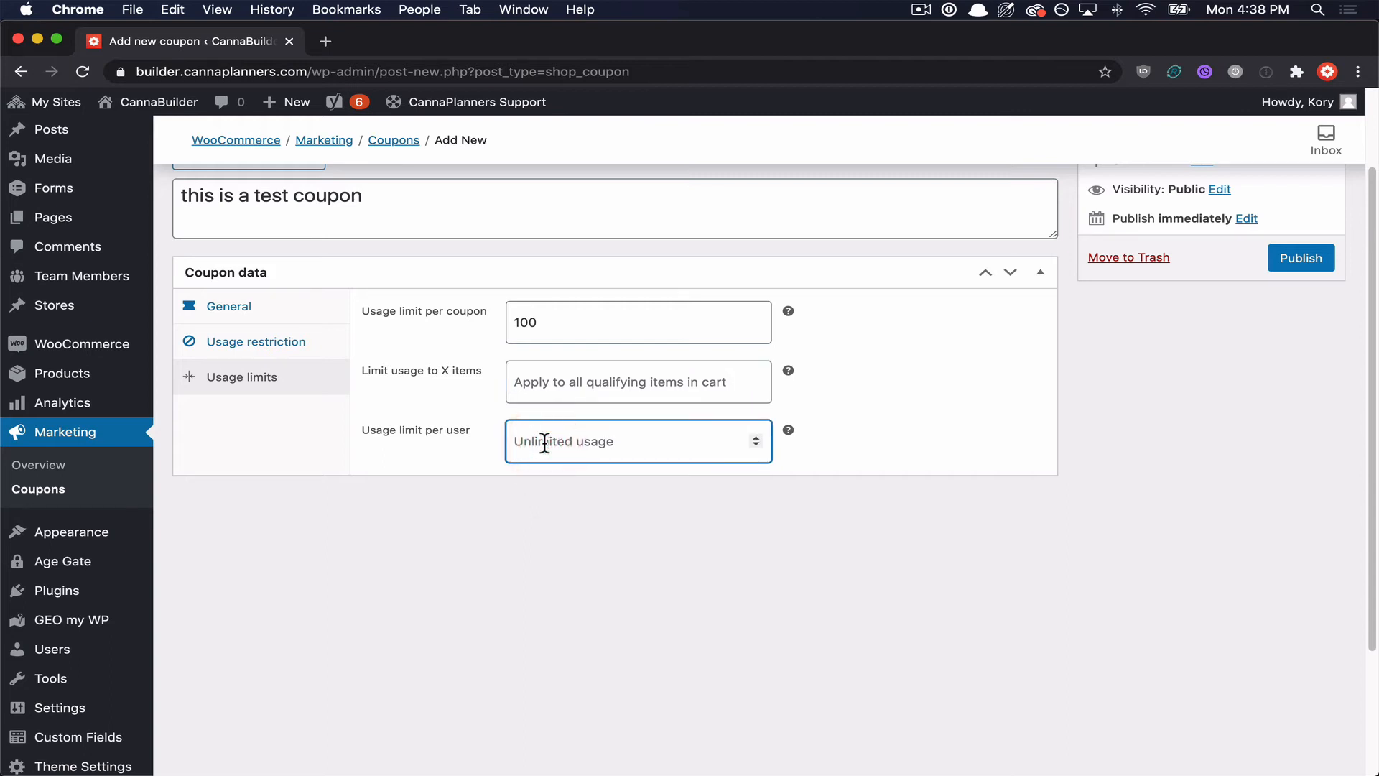
pyautogui.write('1')
pyautogui.scroll(5, 495, 535)
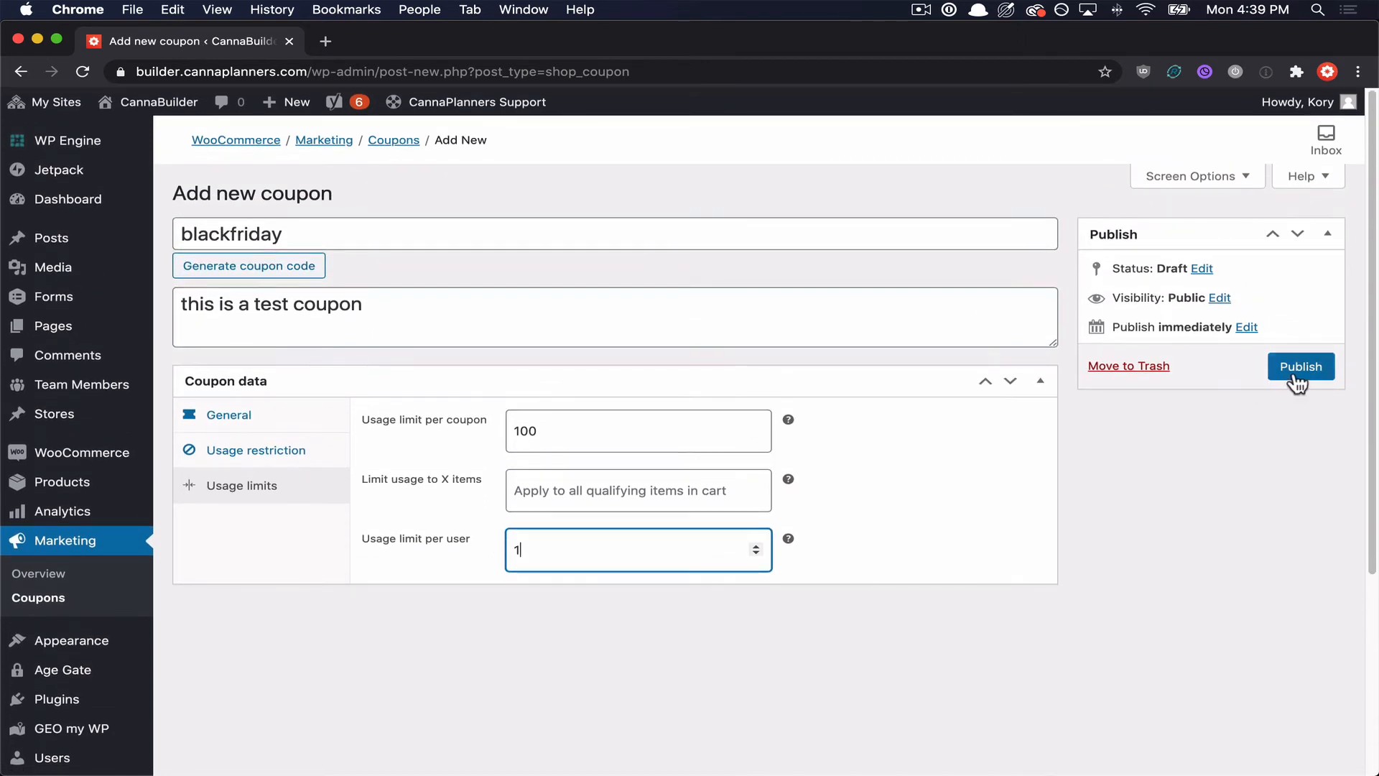
pyautogui.click(1296, 372)
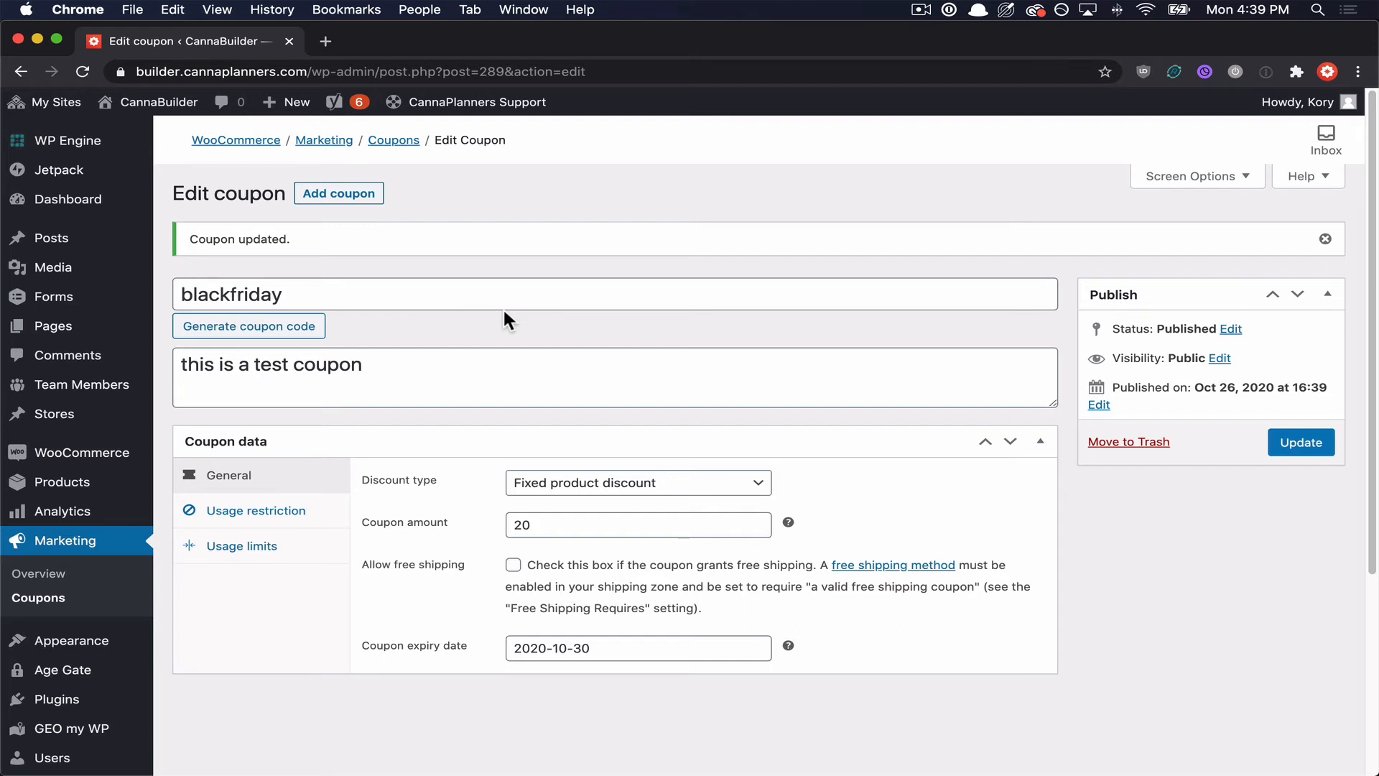
# Step: Start another new coupon and give it the code freeshipping
pyautogui.click(317, 195)
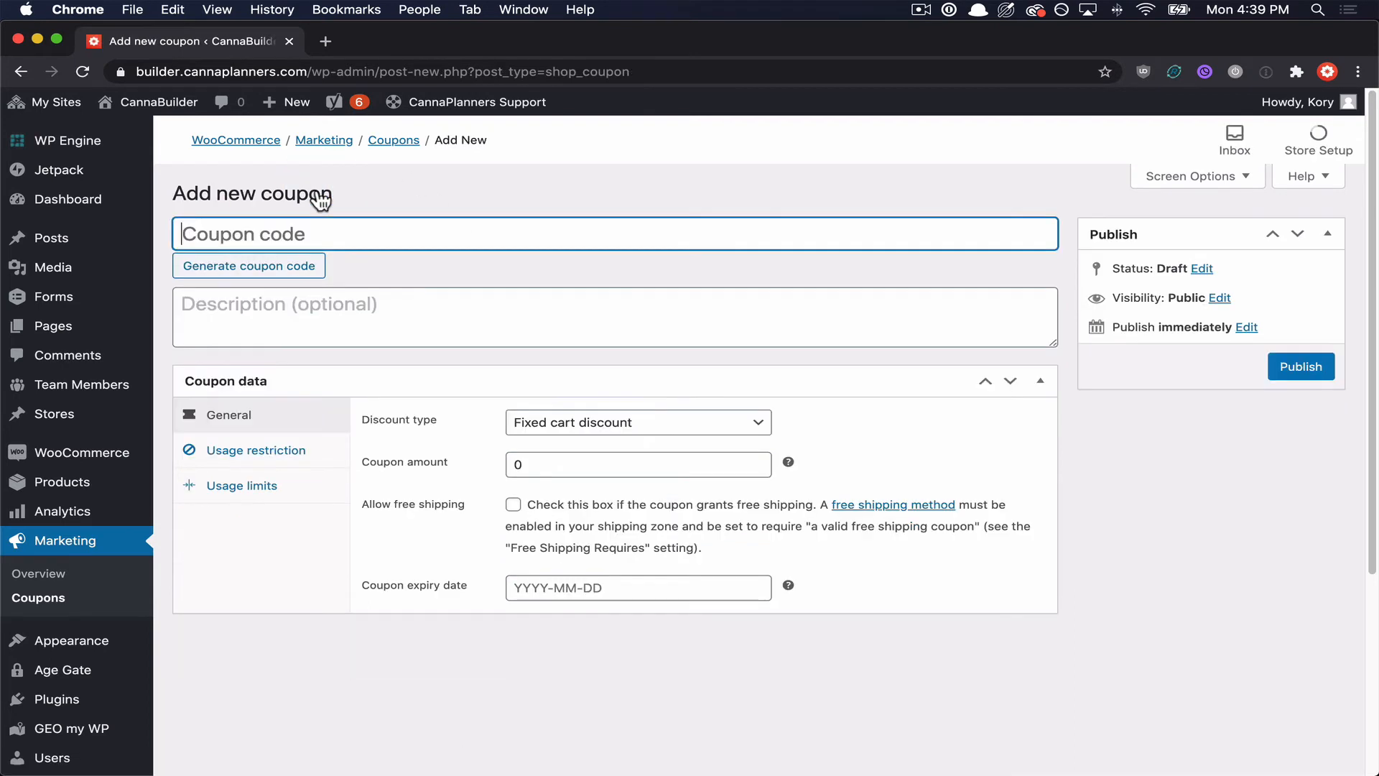
pyautogui.write('free')
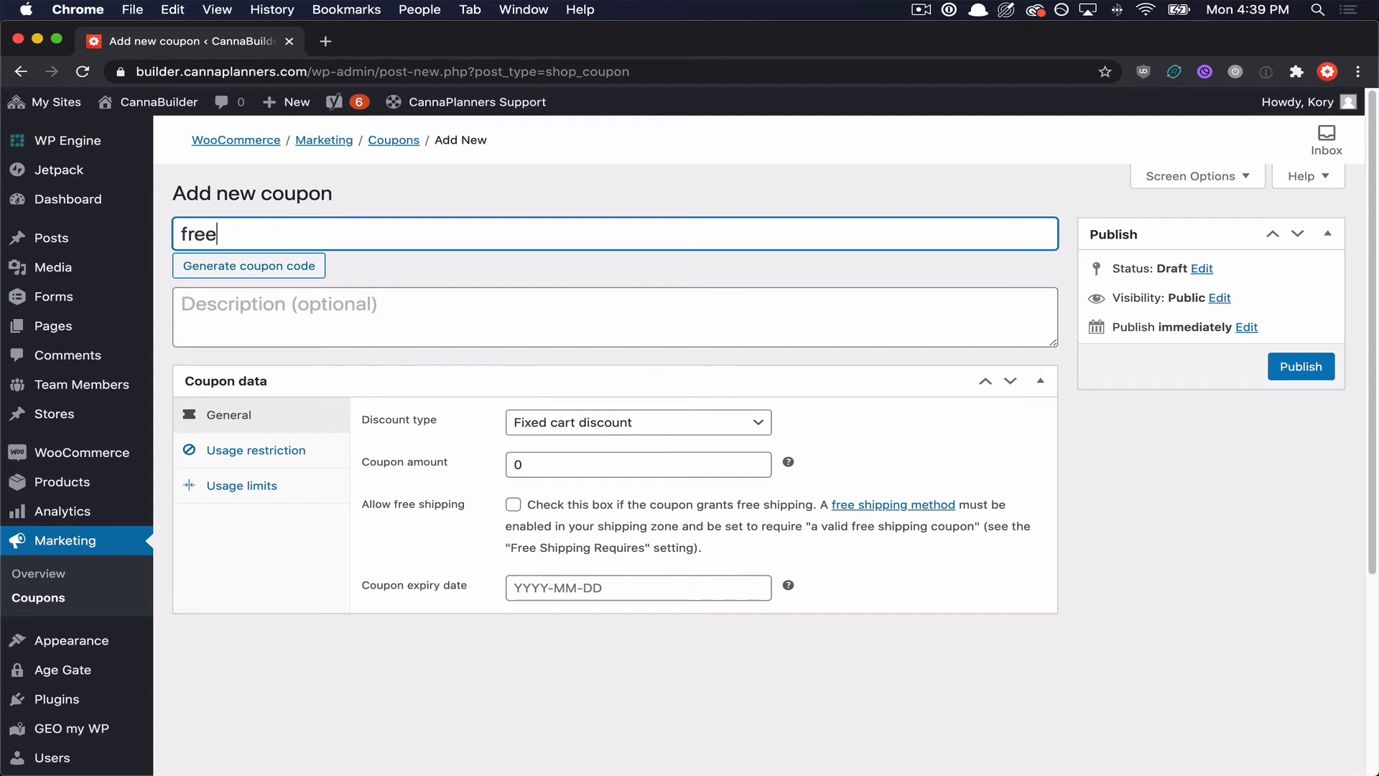
pyautogui.write('shipping')
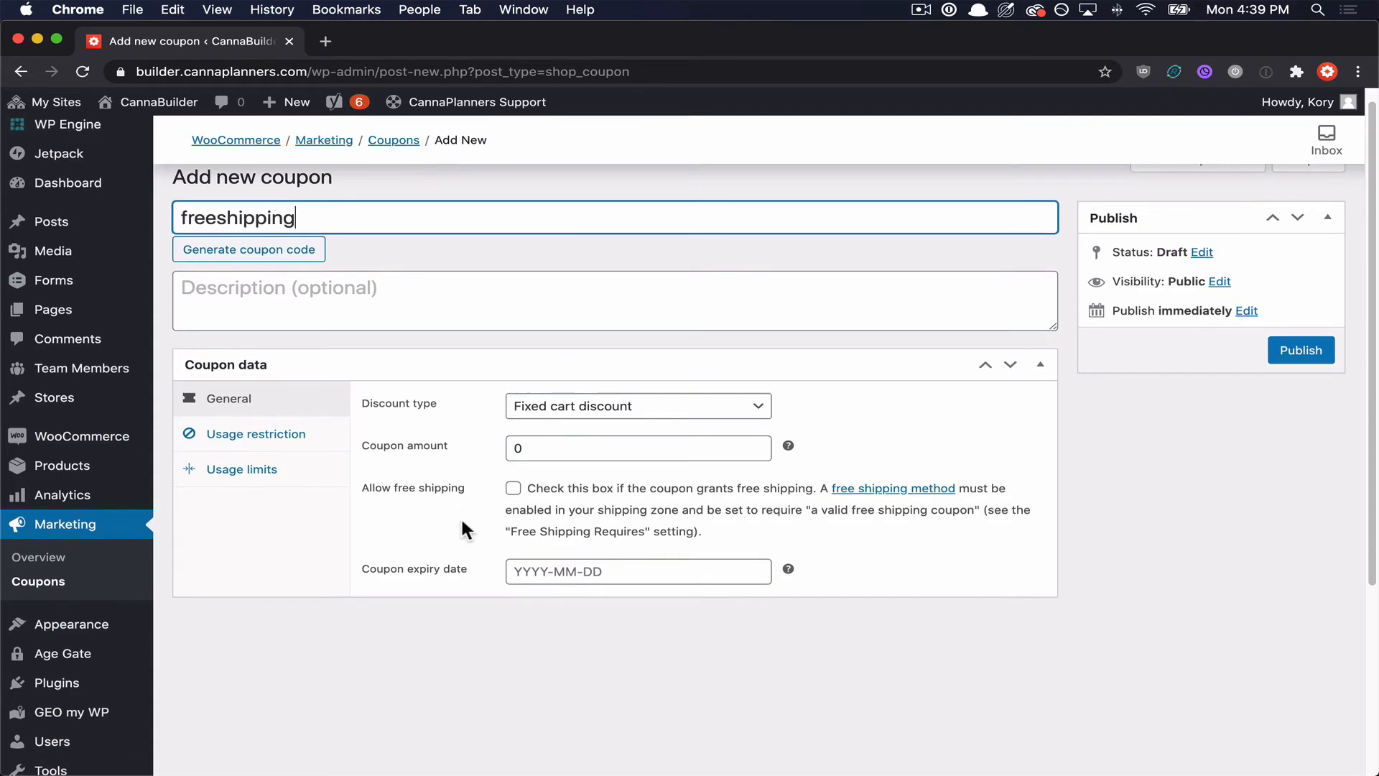
# Step: Allow free shipping on the freeshipping coupon and publish it
pyautogui.scroll(-1, 460, 516)
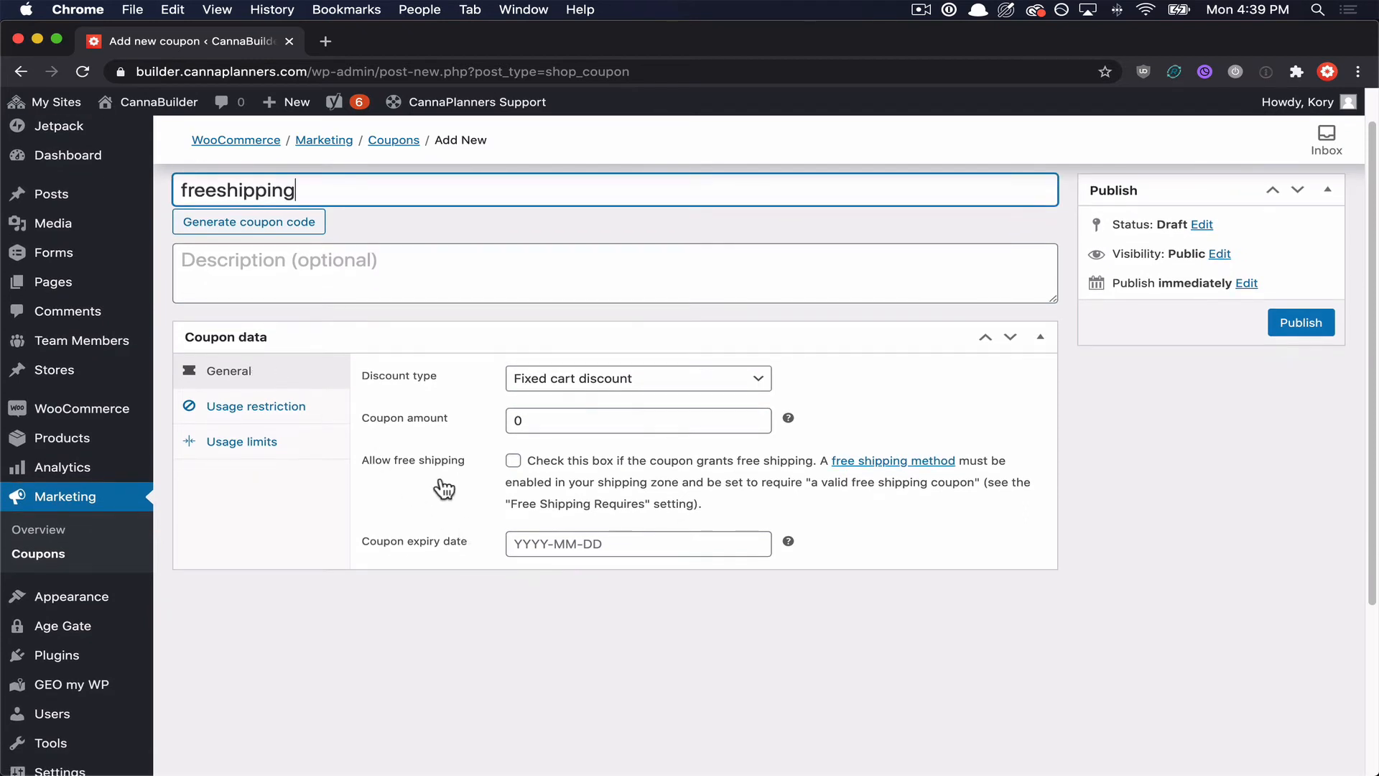
pyautogui.click(513, 461)
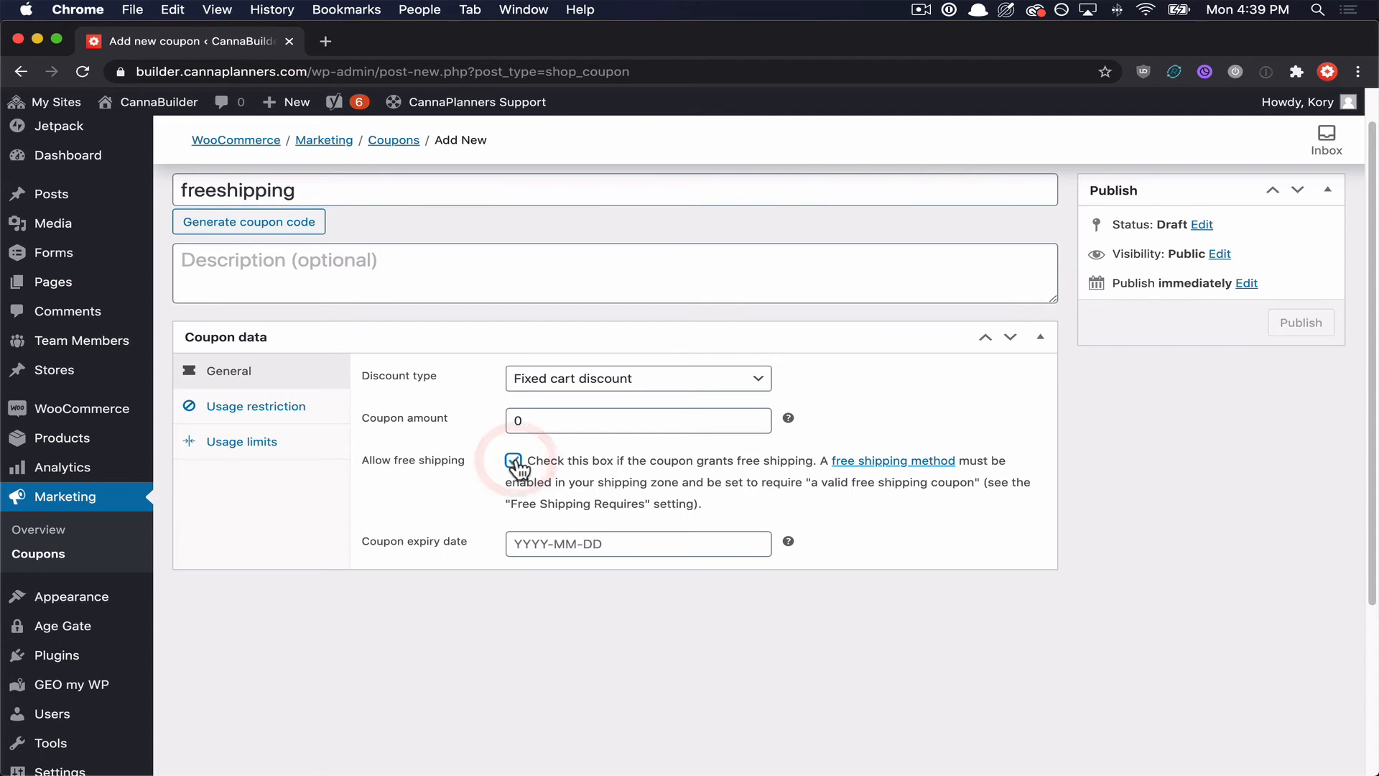
pyautogui.click(1301, 323)
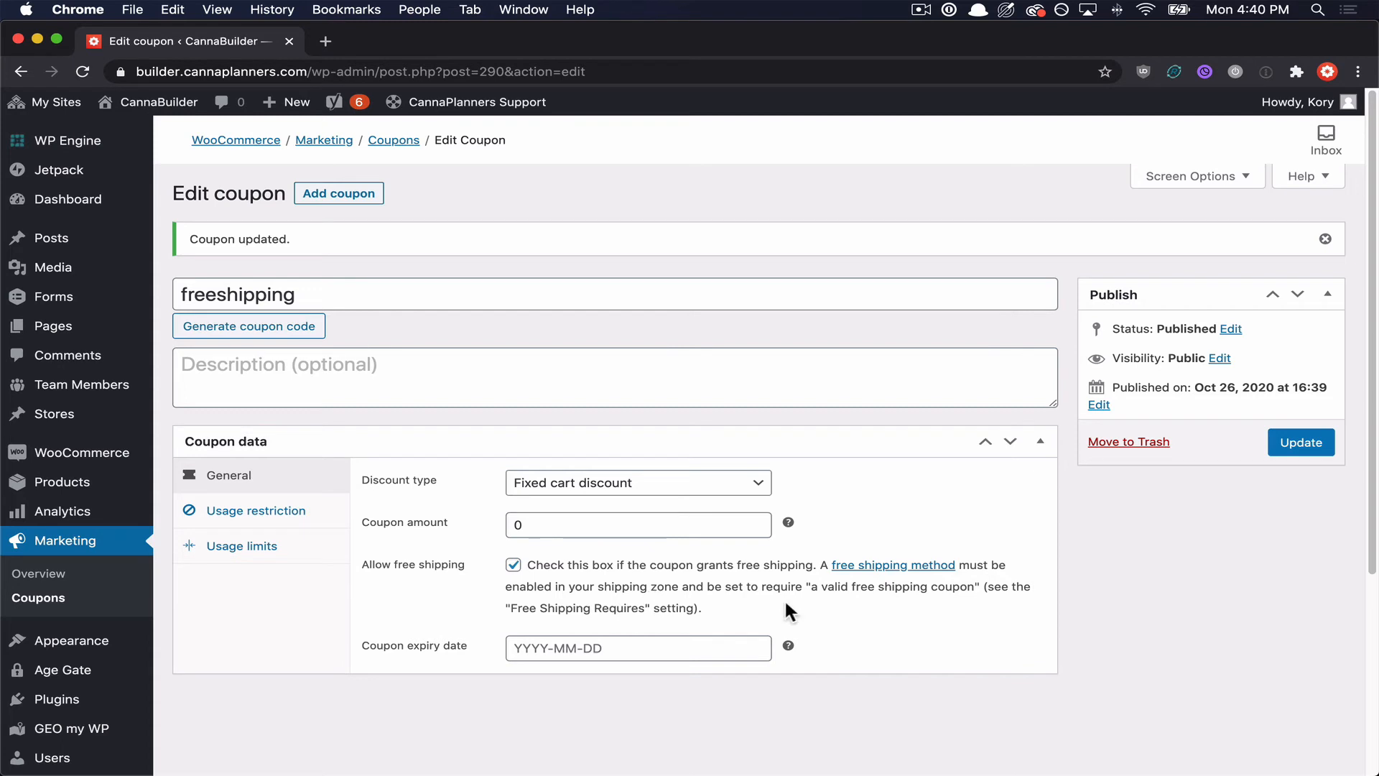
# Step: Open the United States shipping zone in the WooCommerce shipping settings
pyautogui.scroll(-1, 785, 598)
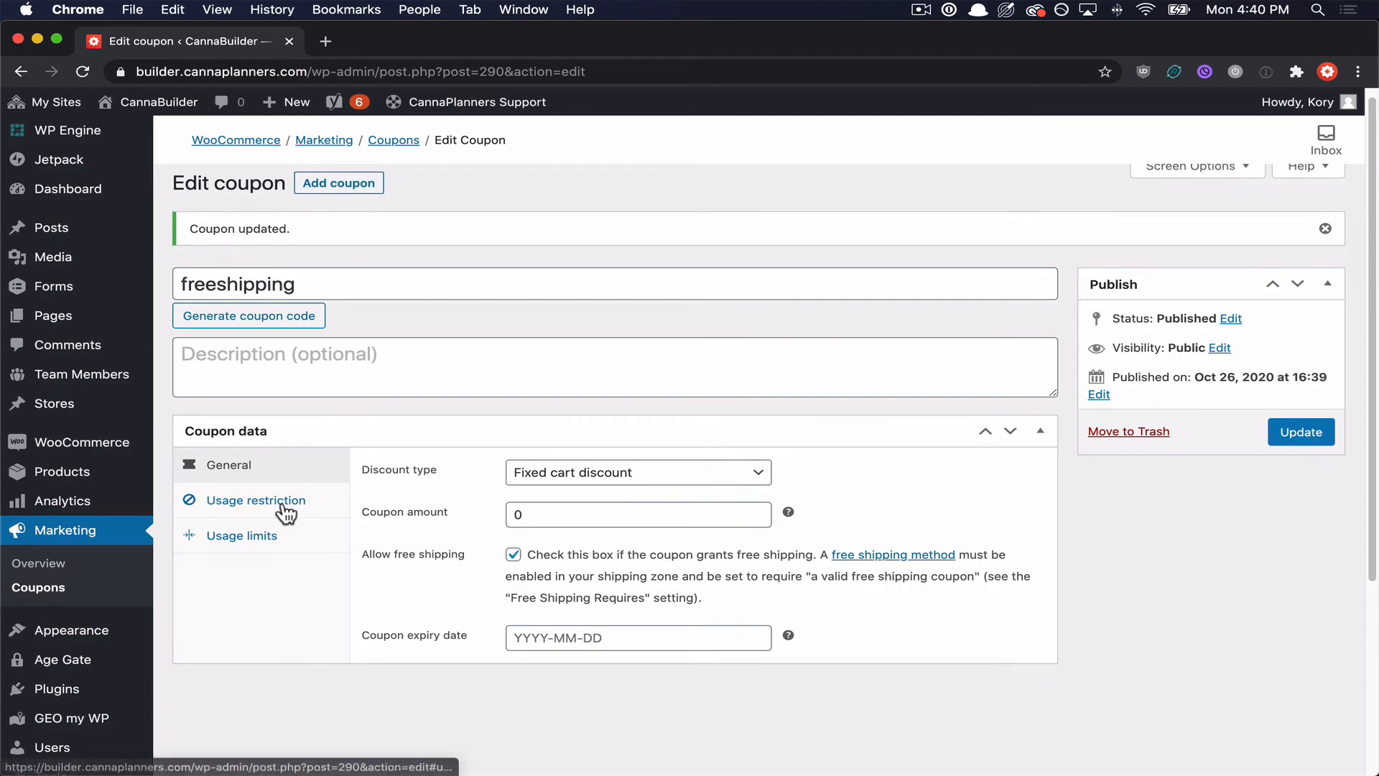
pyautogui.moveTo(135, 454)
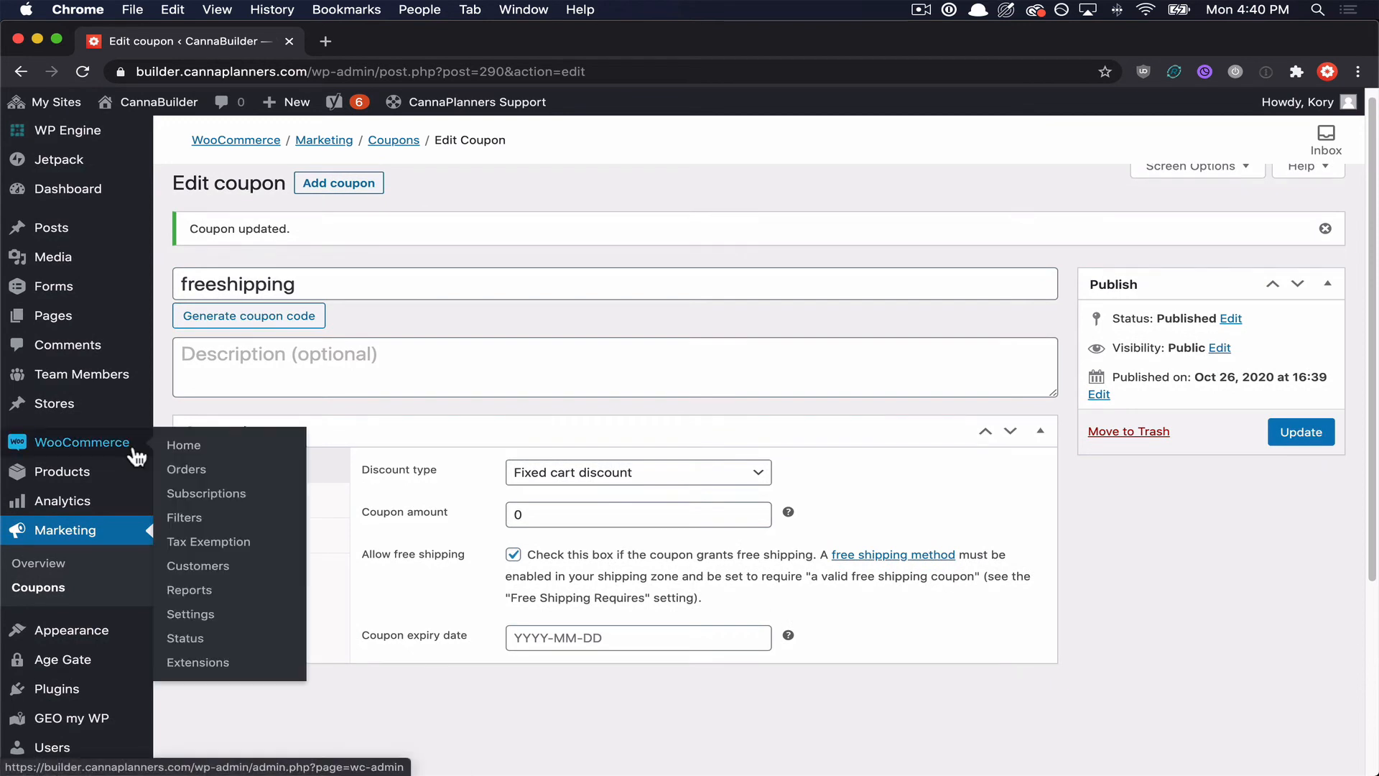
pyautogui.click(215, 620)
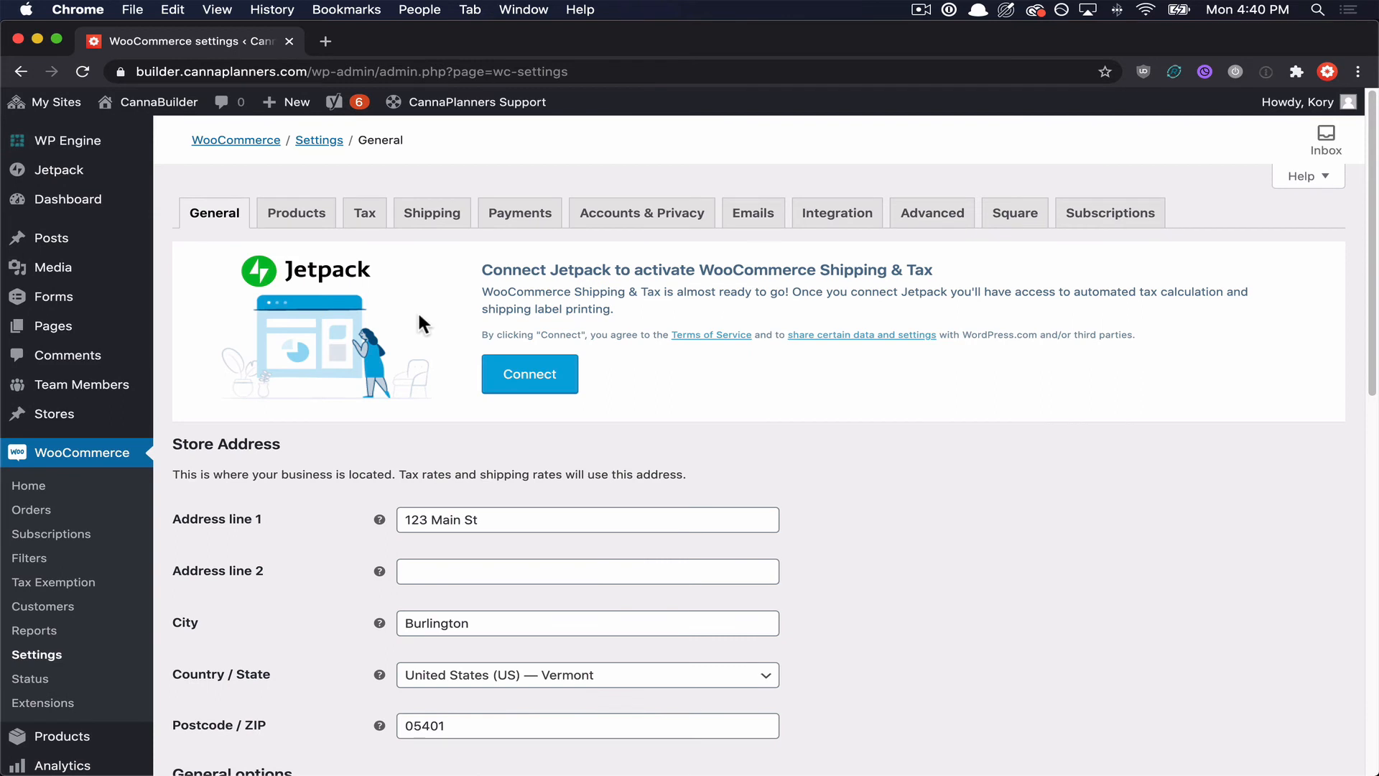
pyautogui.click(433, 220)
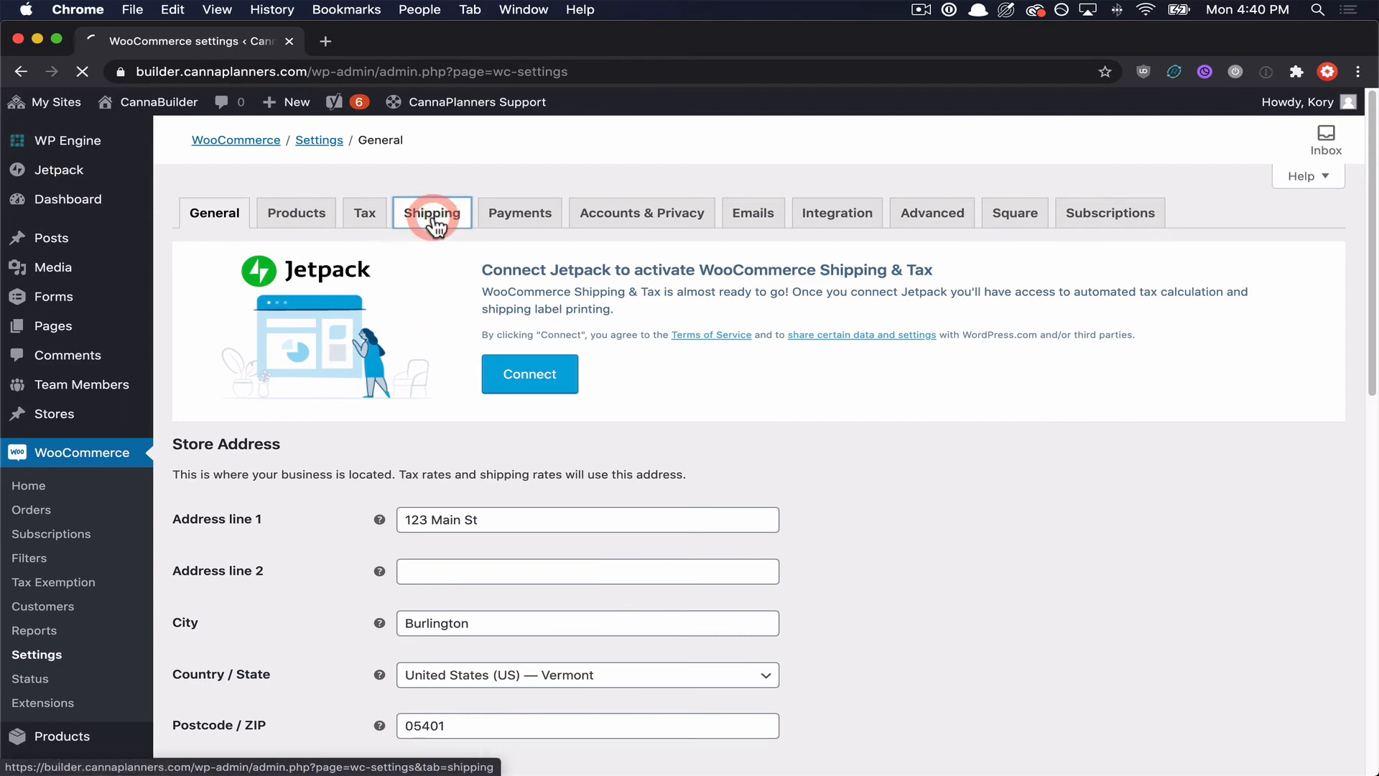
pyautogui.scroll(-3, 436, 228)
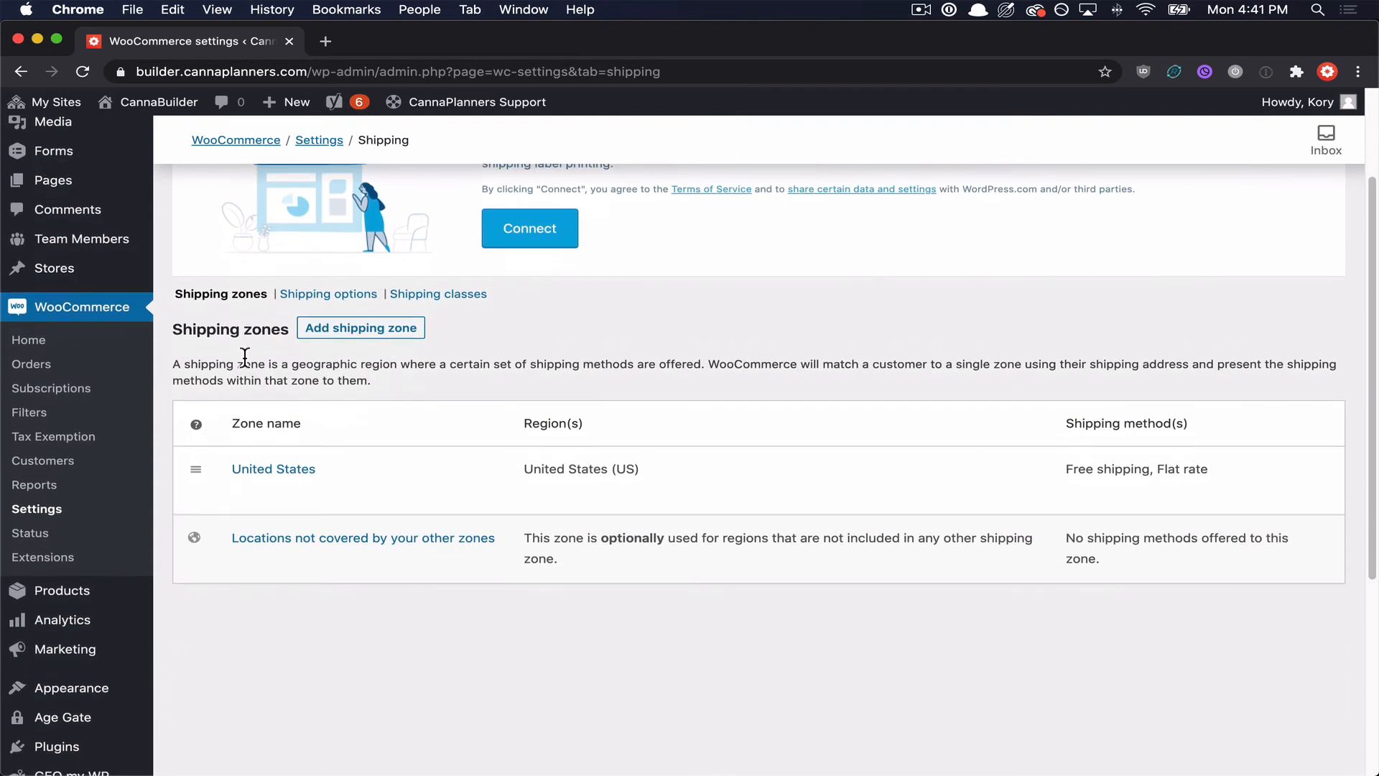
pyautogui.moveTo(378, 477)
pyautogui.click(254, 472)
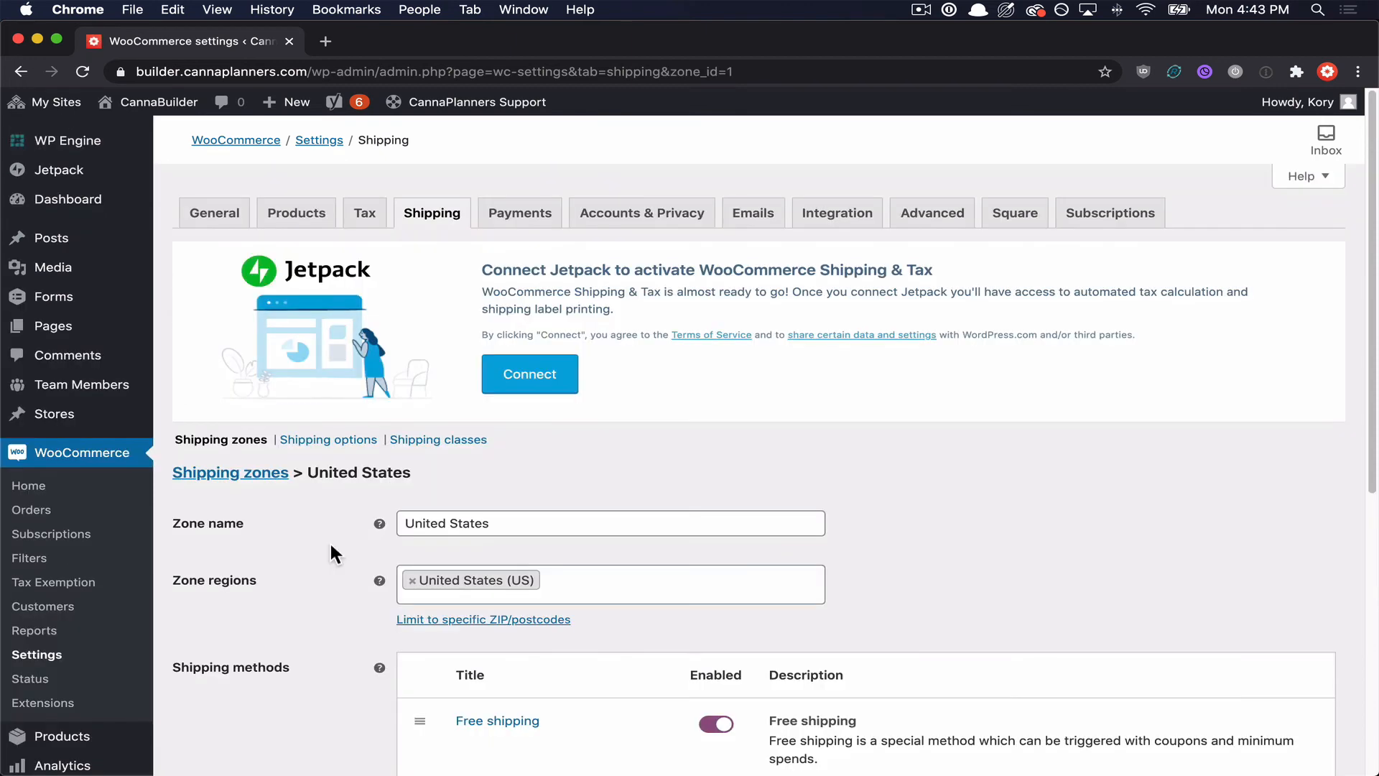
# Step: Add a Free shipping method to the United States shipping zone
pyautogui.scroll(-2, 330, 551)
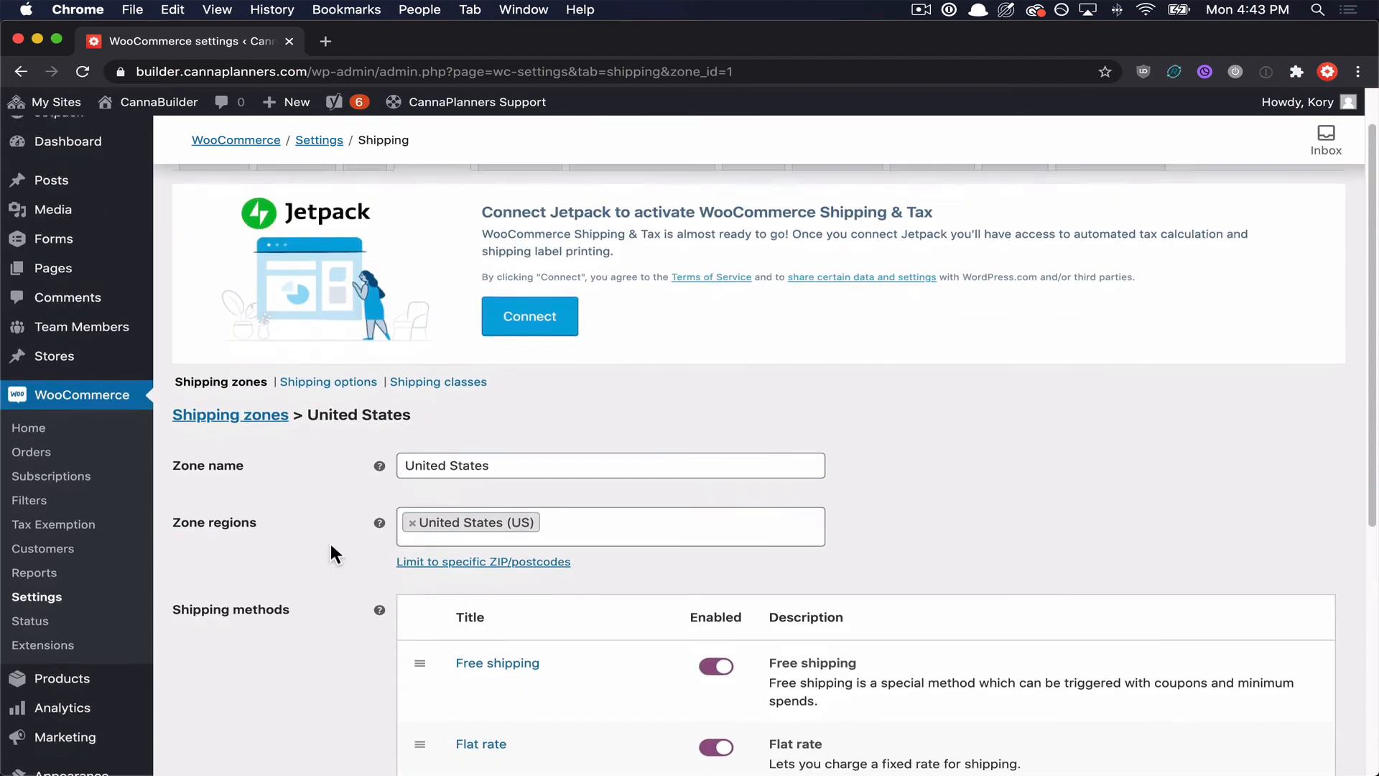
pyautogui.scroll(-2, 332, 553)
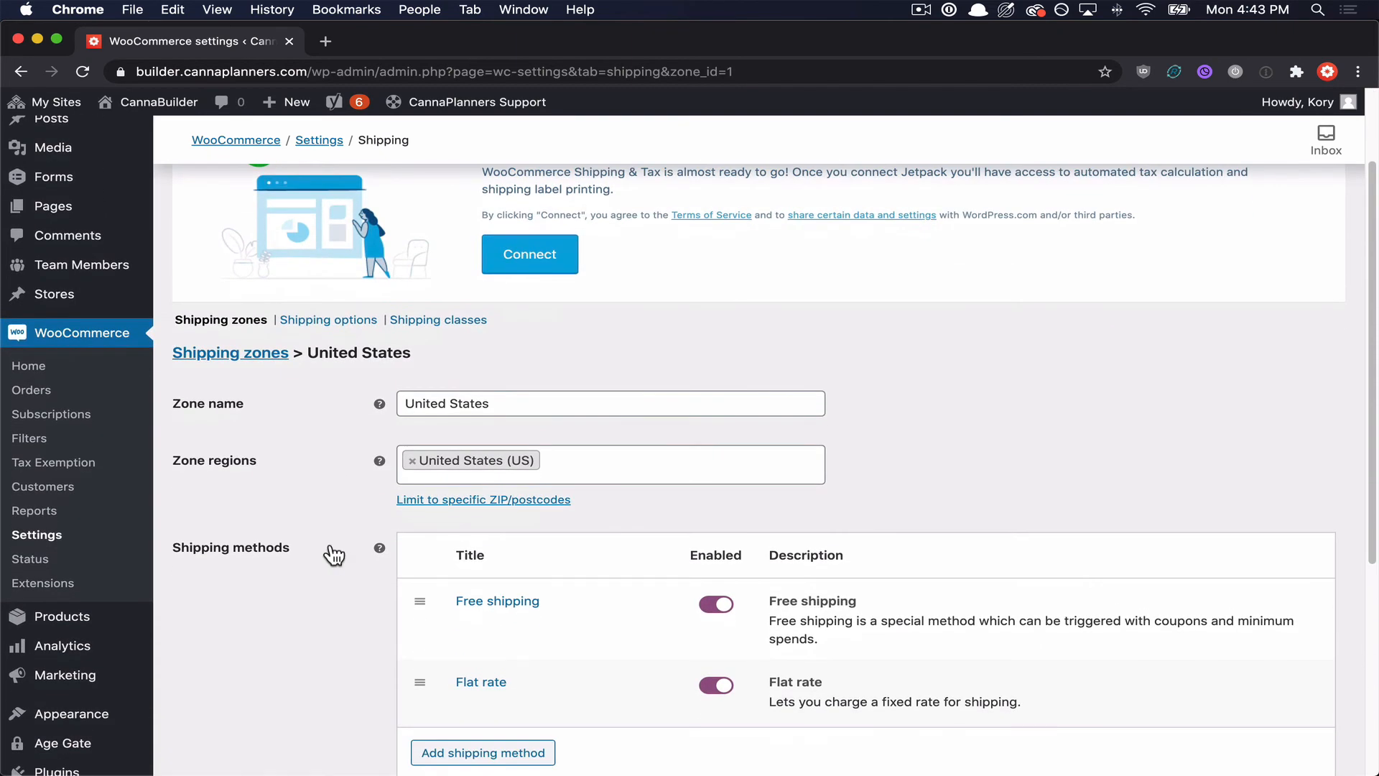
pyautogui.scroll(-2, 333, 555)
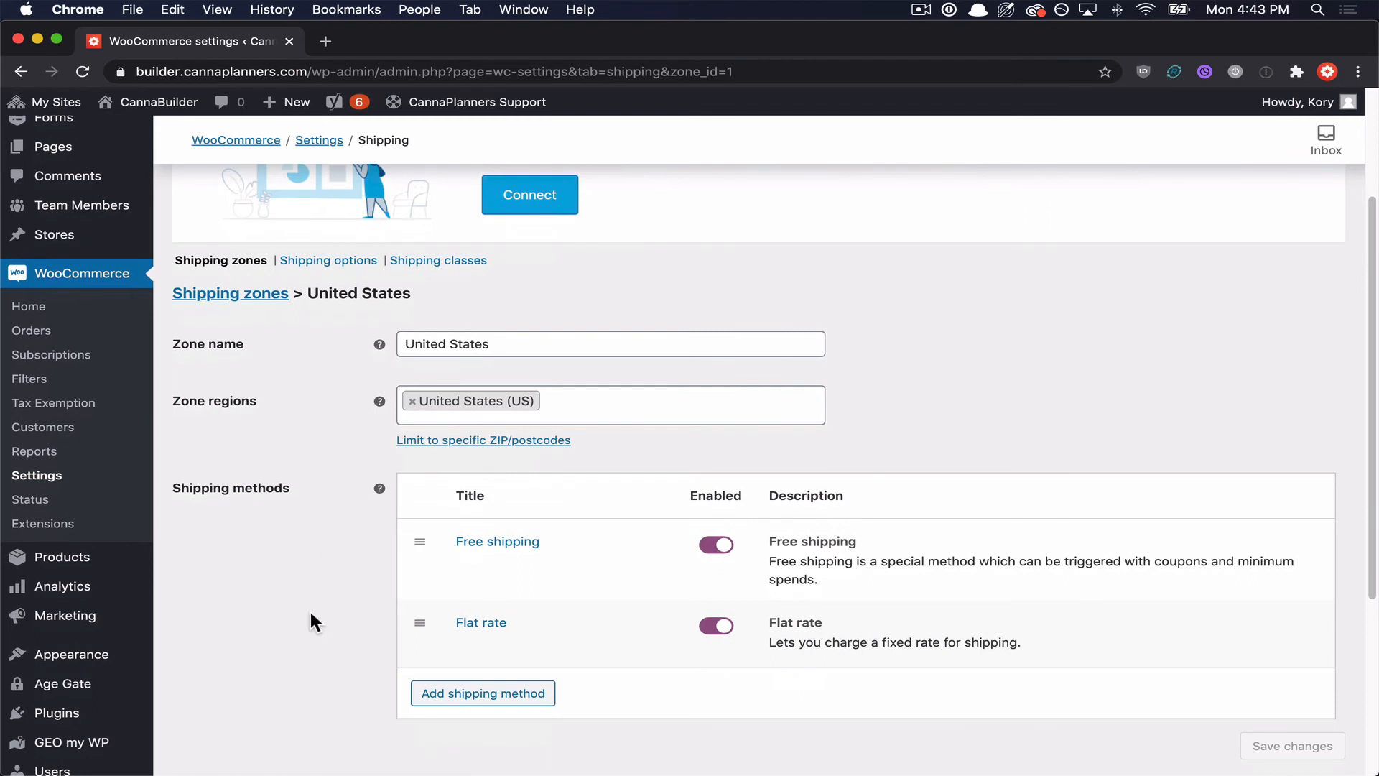
pyautogui.scroll(-1, 311, 621)
pyautogui.scroll(-1, 311, 621)
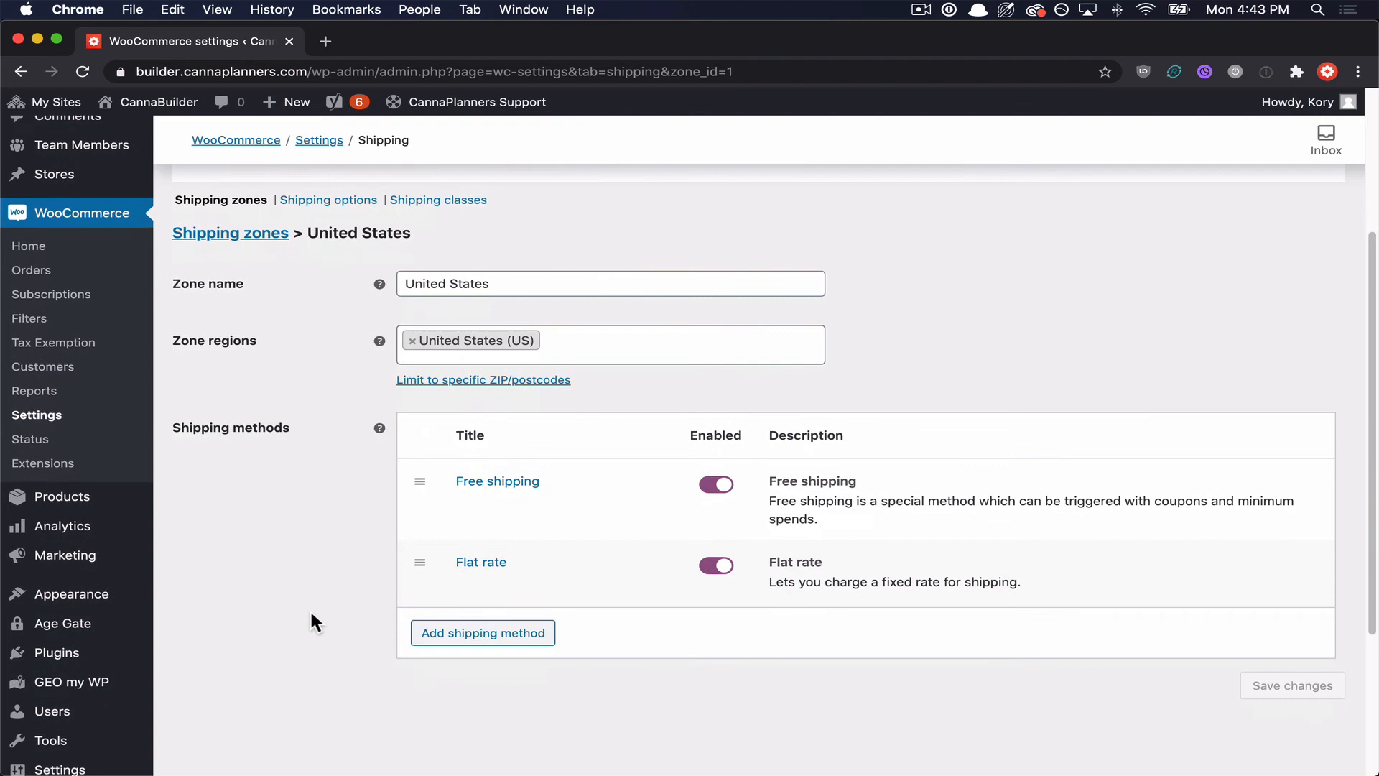
pyautogui.click(492, 636)
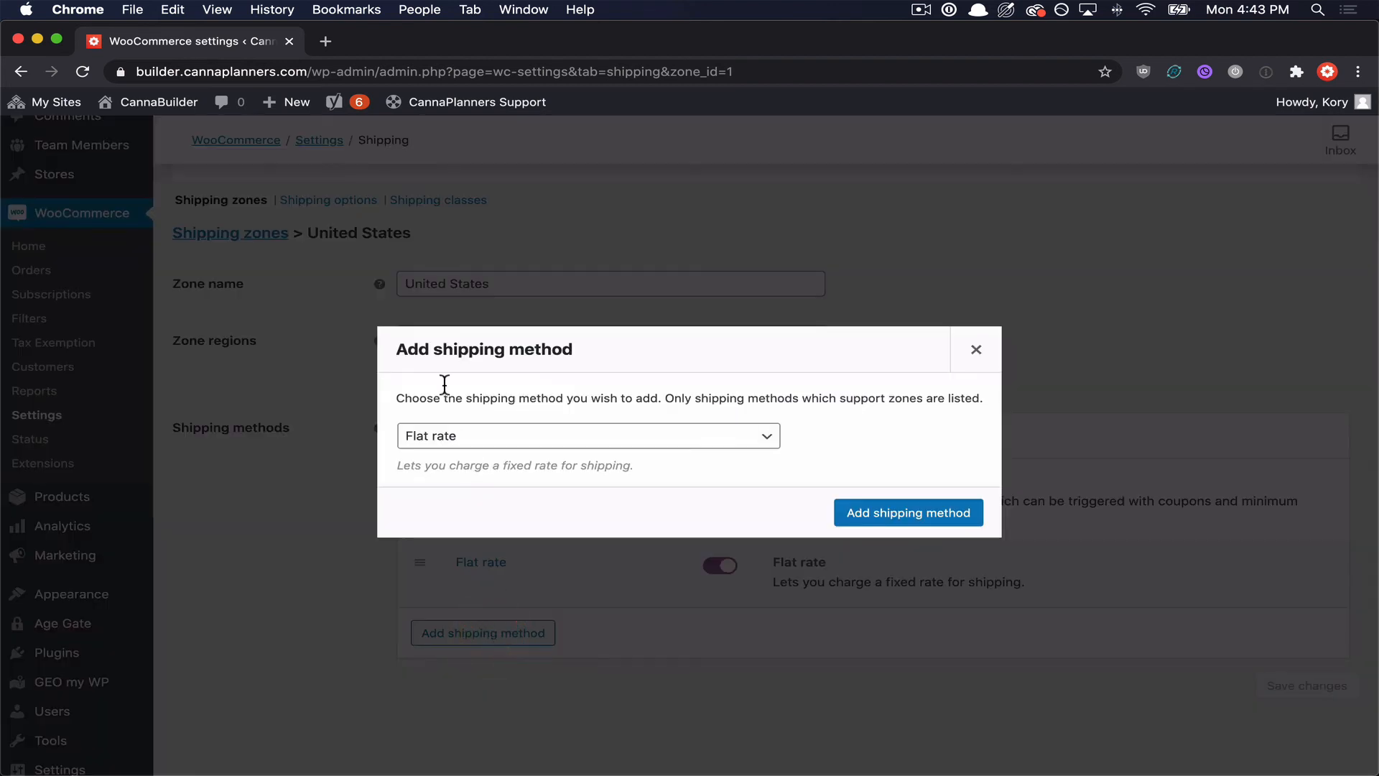
pyautogui.click(441, 439)
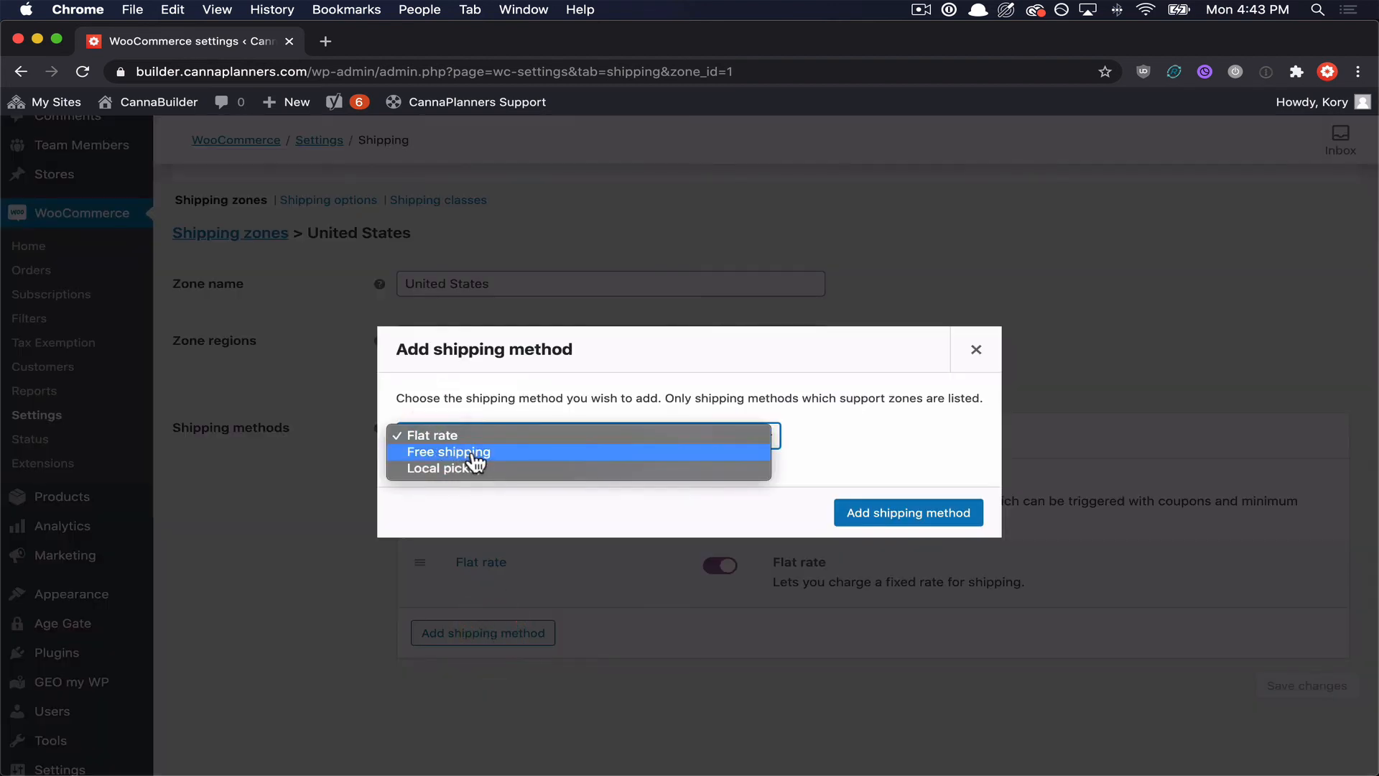
pyautogui.click(474, 452)
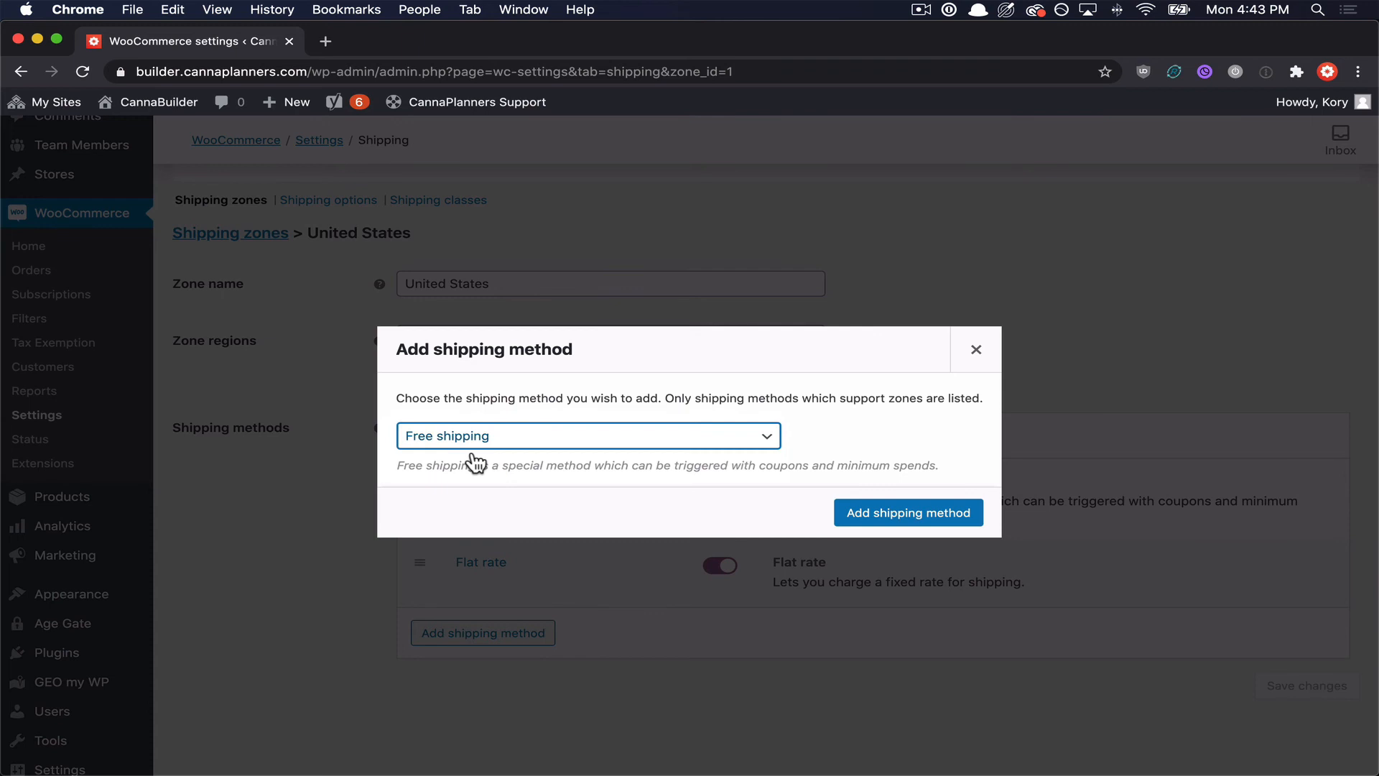
pyautogui.click(872, 530)
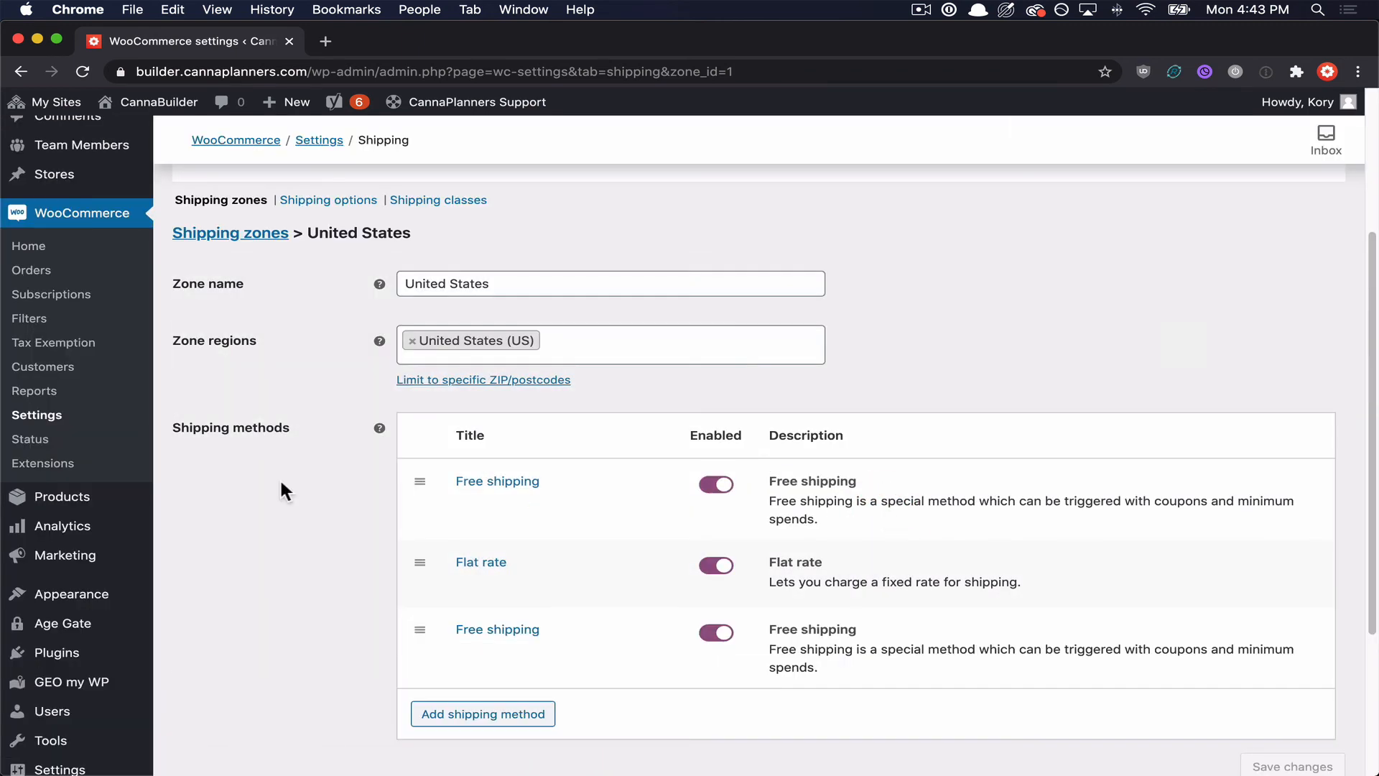
# Step: Make the newly added Free shipping method require a valid free shipping coupon and save its settings
pyautogui.scroll(-3, 281, 484)
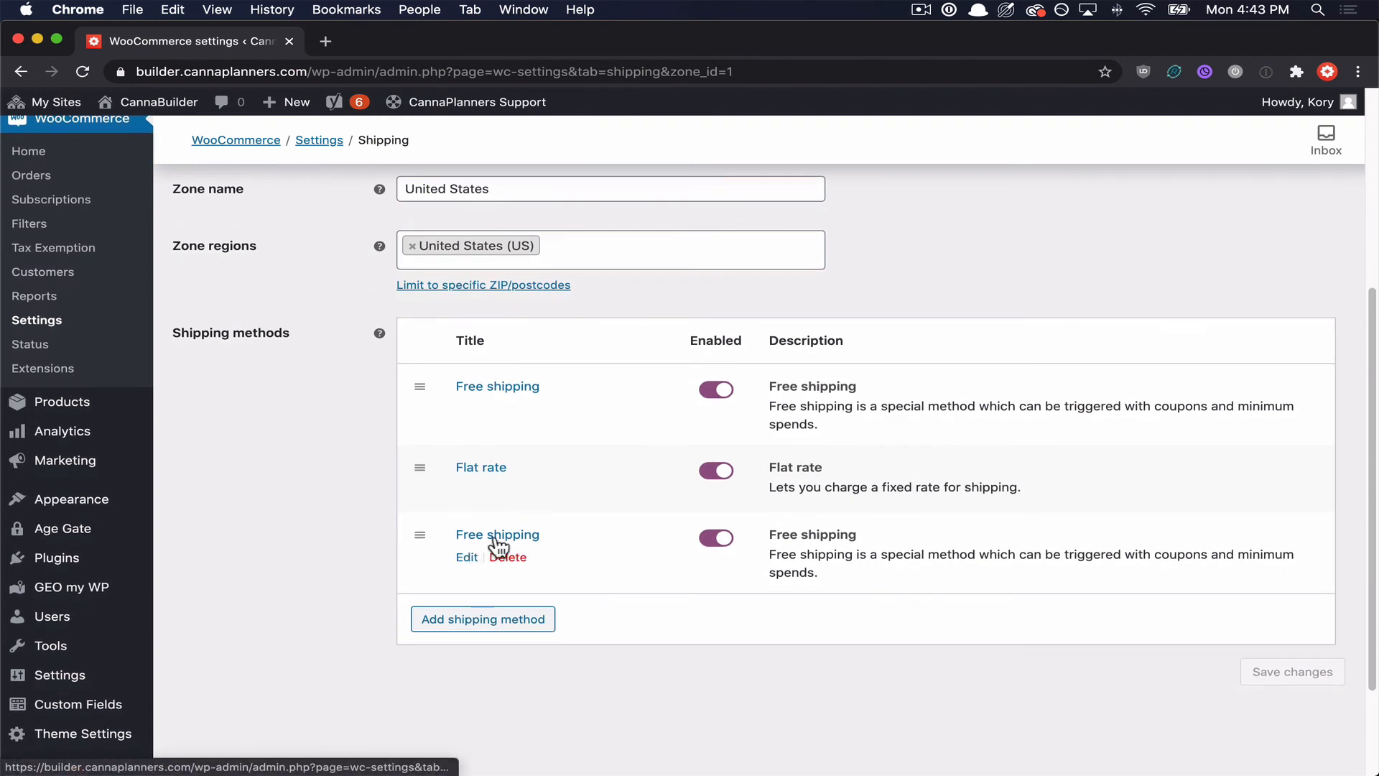
pyautogui.click(469, 559)
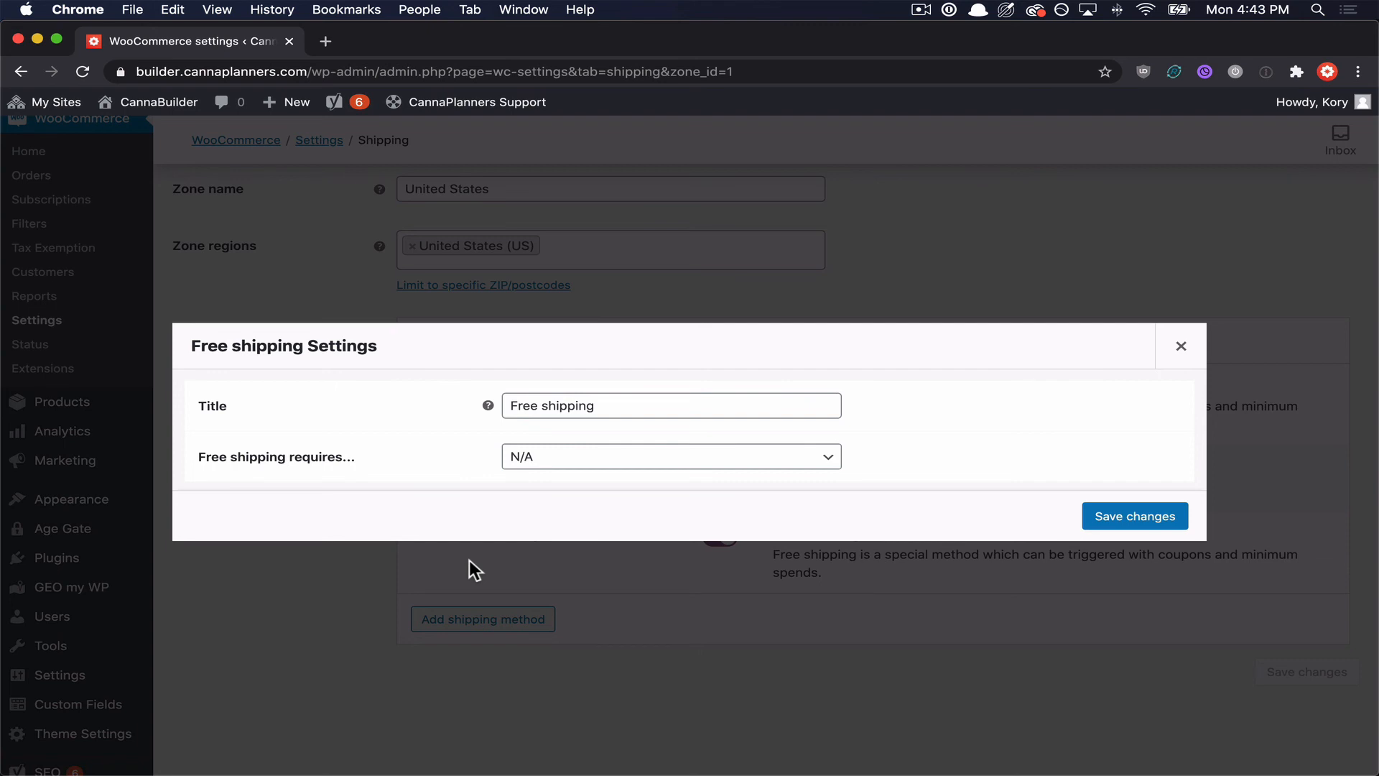
pyautogui.click(538, 464)
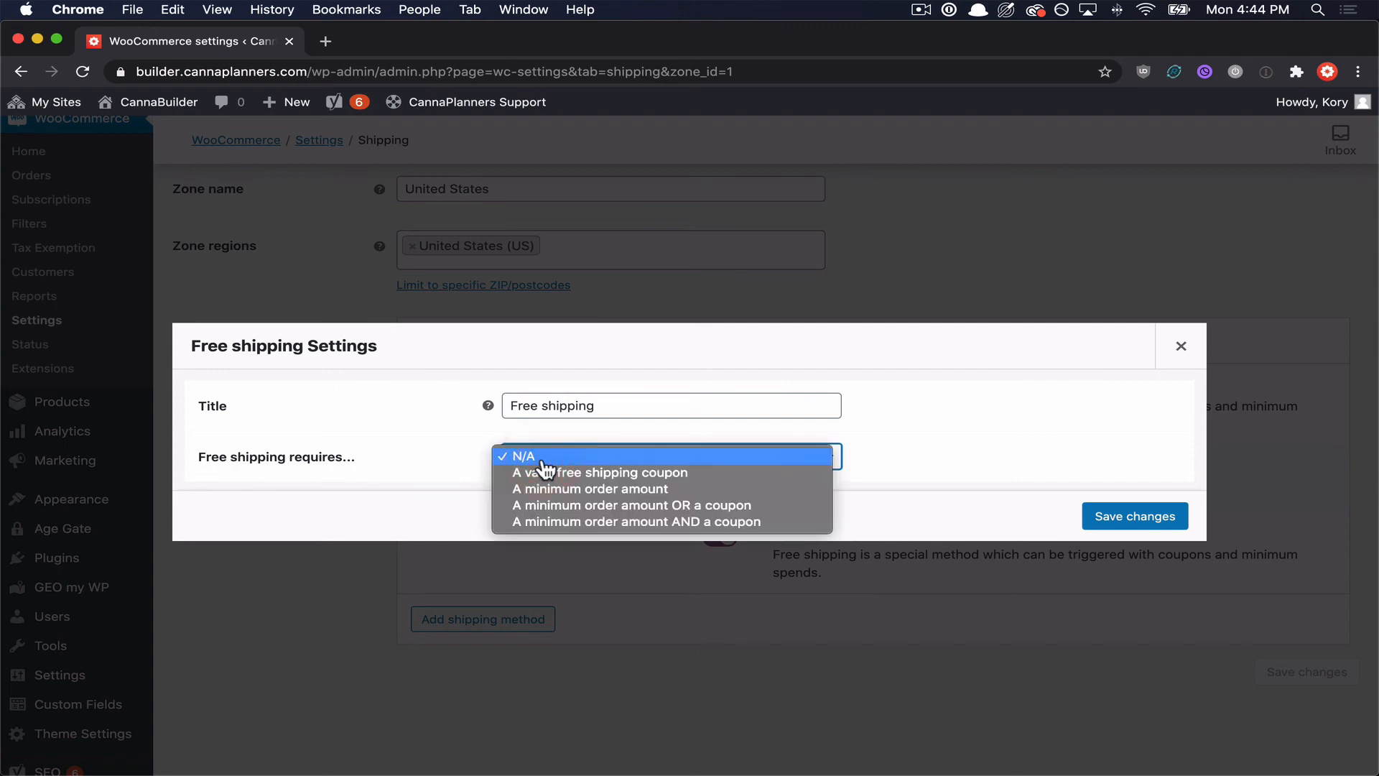
pyautogui.click(707, 474)
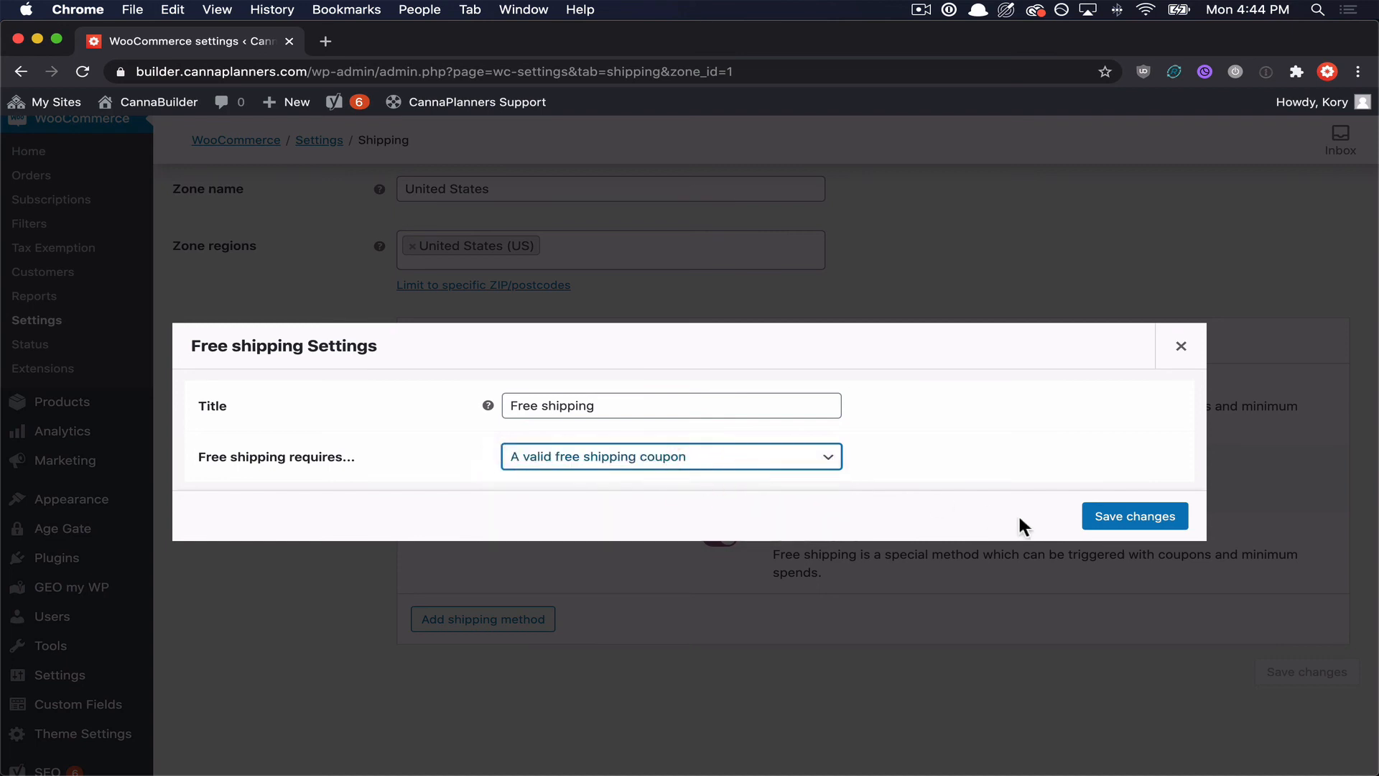
pyautogui.click(1124, 514)
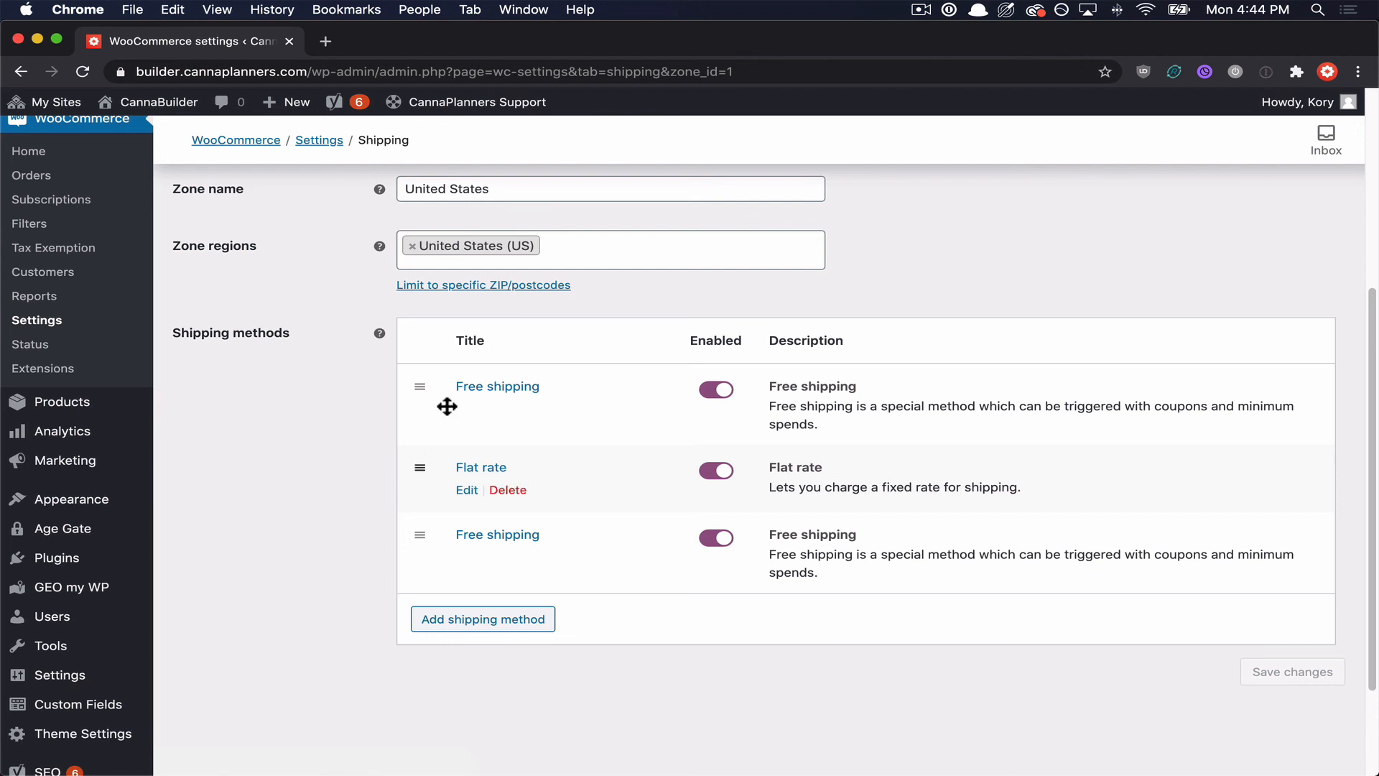
# Step: Set the requirement of the first-listed Free shipping method to "A minimum order amount OR a coupon"
pyautogui.click(498, 388)
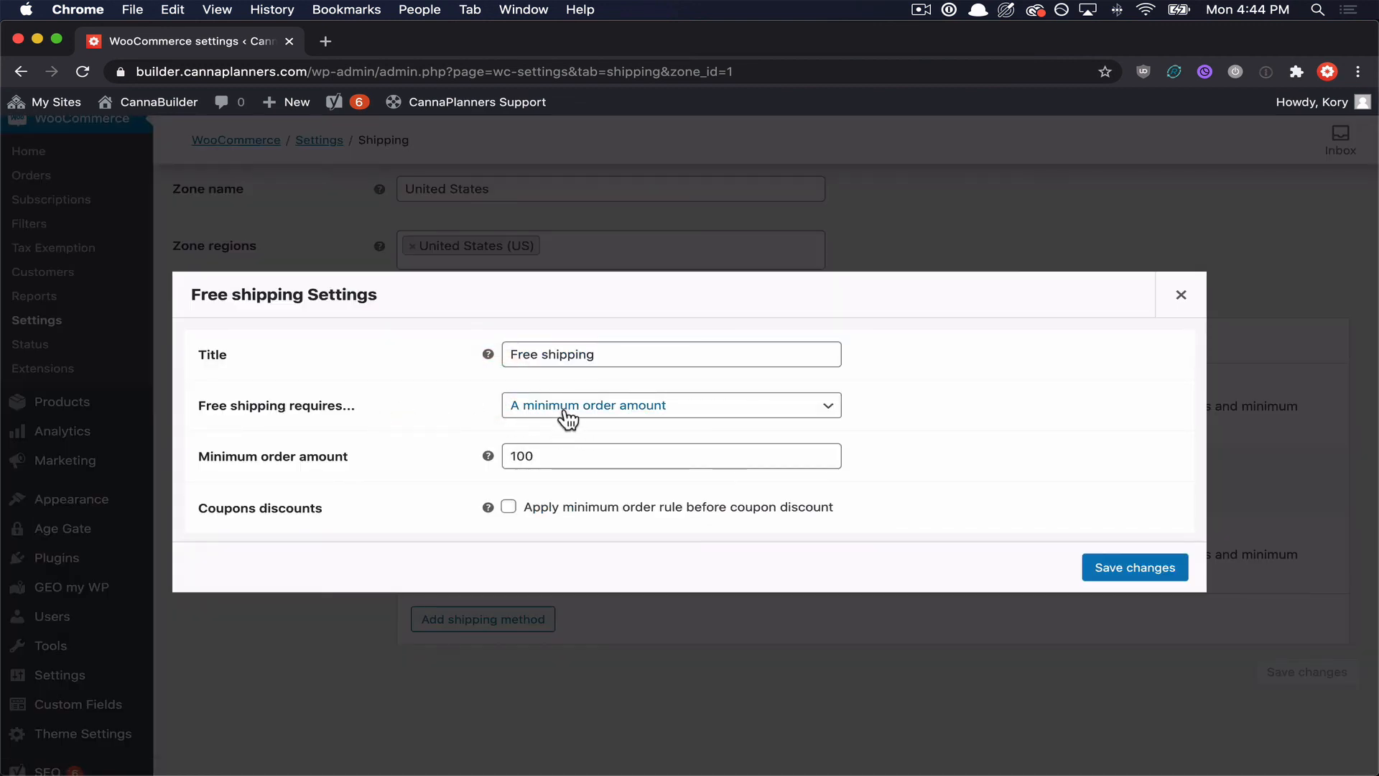
pyautogui.click(593, 407)
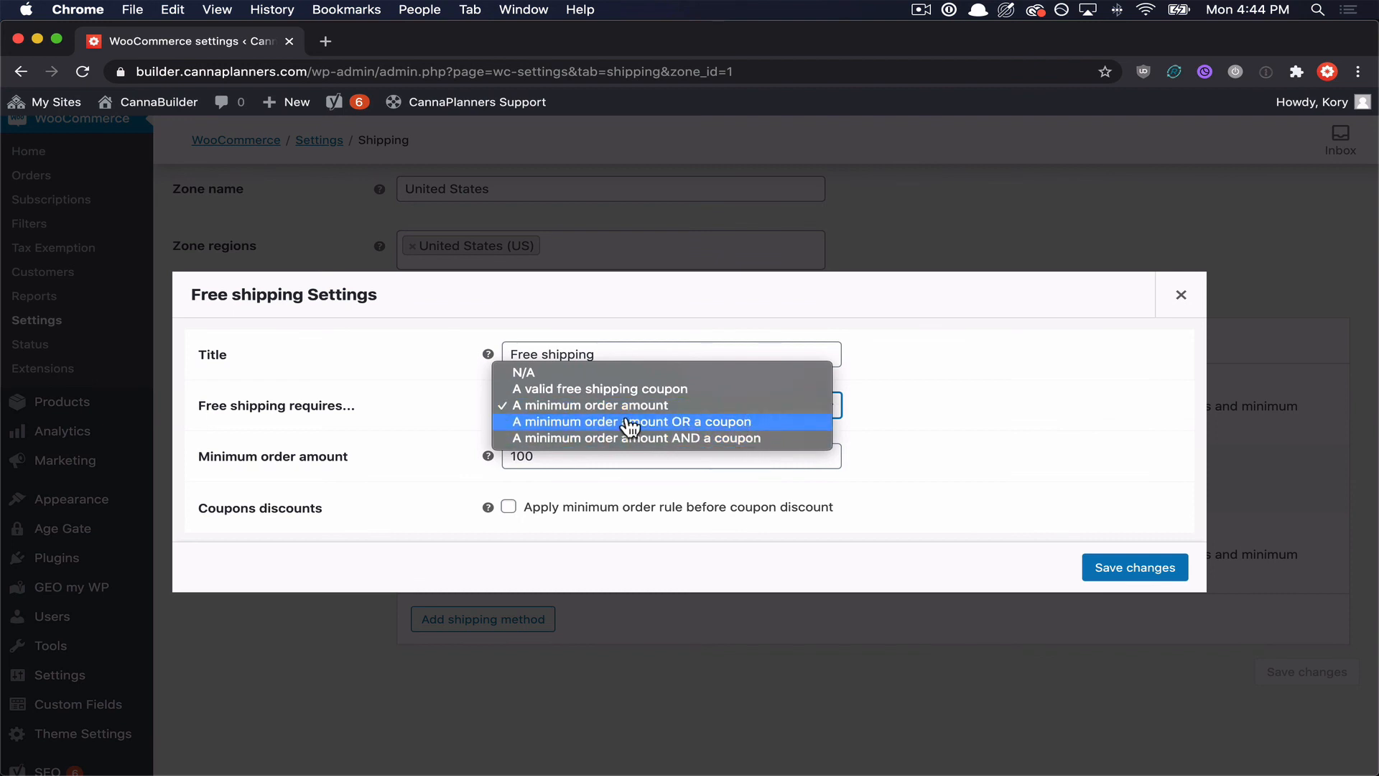
pyautogui.click(698, 424)
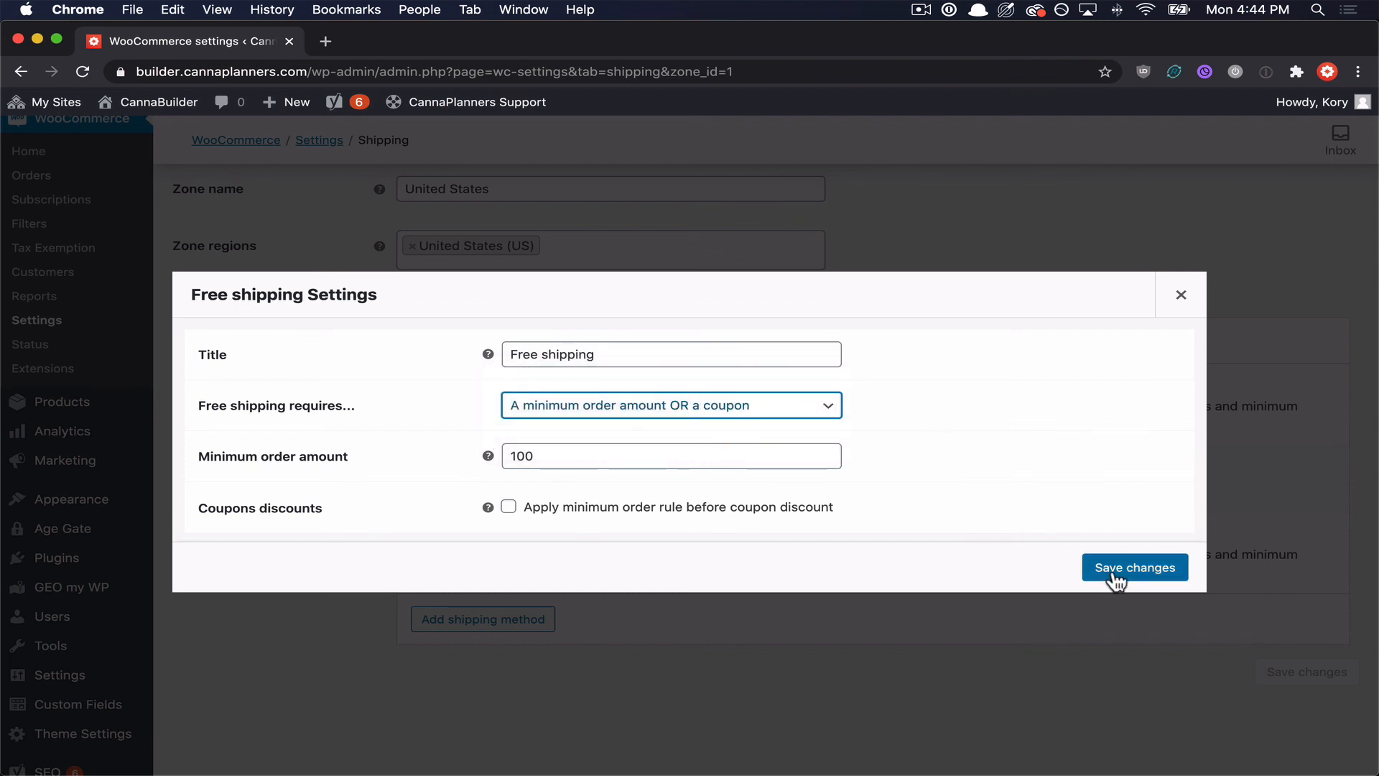